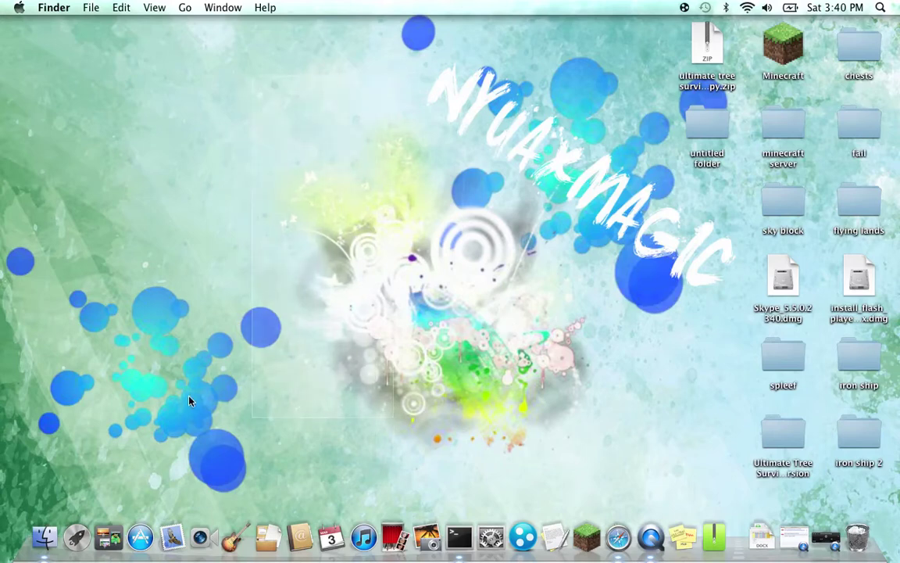
drag(308, 113, 384, 372)
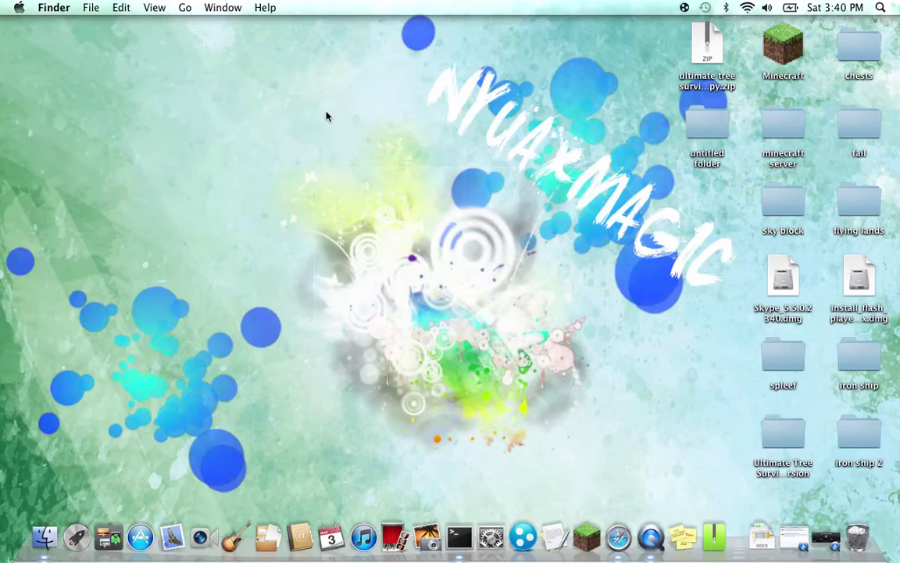
drag(743, 19, 673, 478)
click(354, 244)
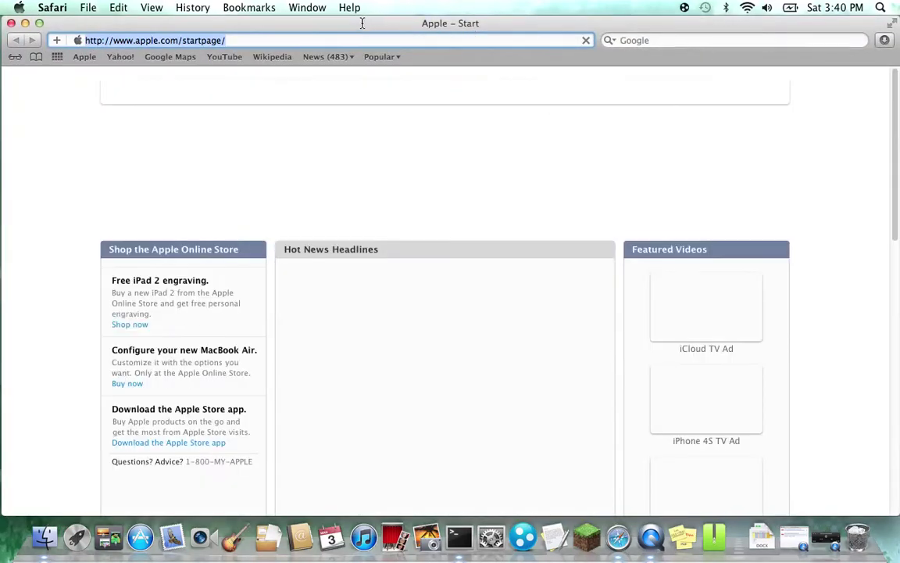
text(http)
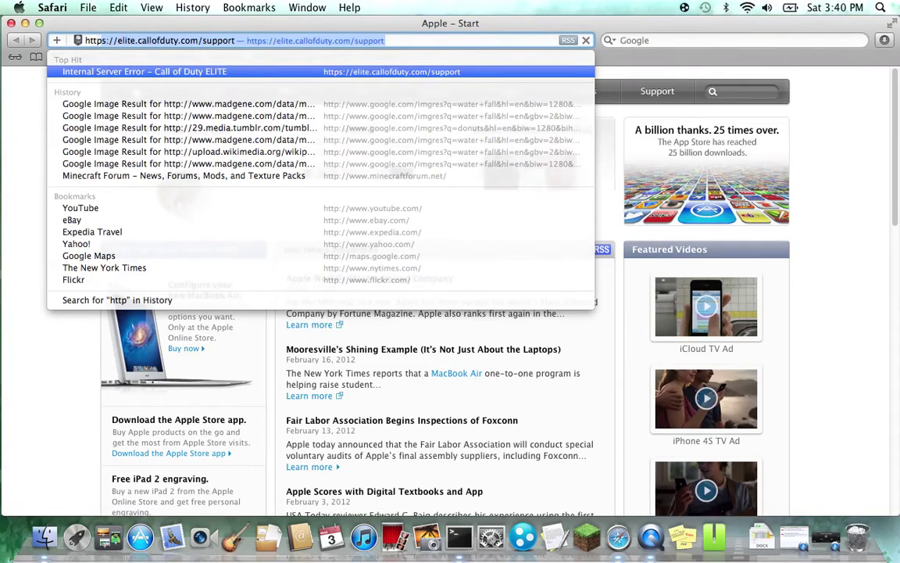
text(://)
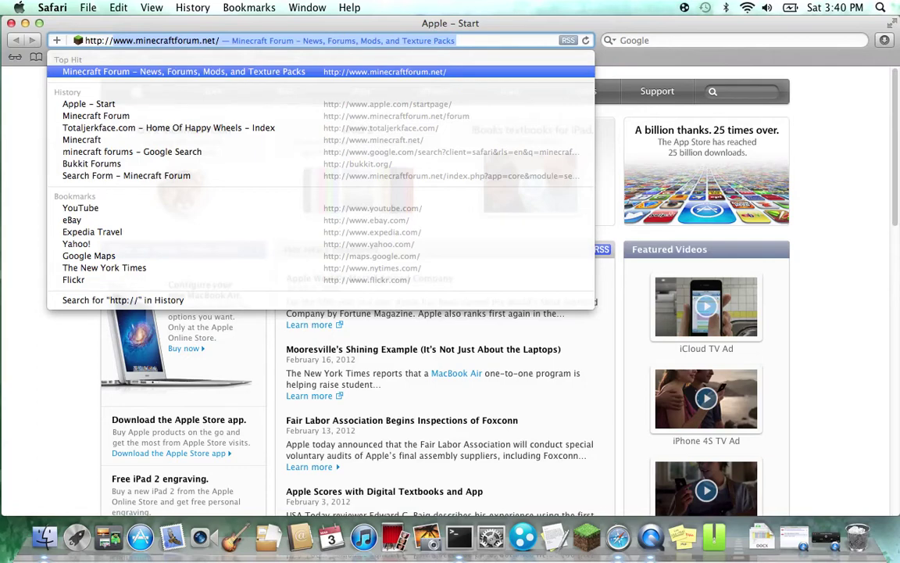
text(wallpapers.x3studios.com/)
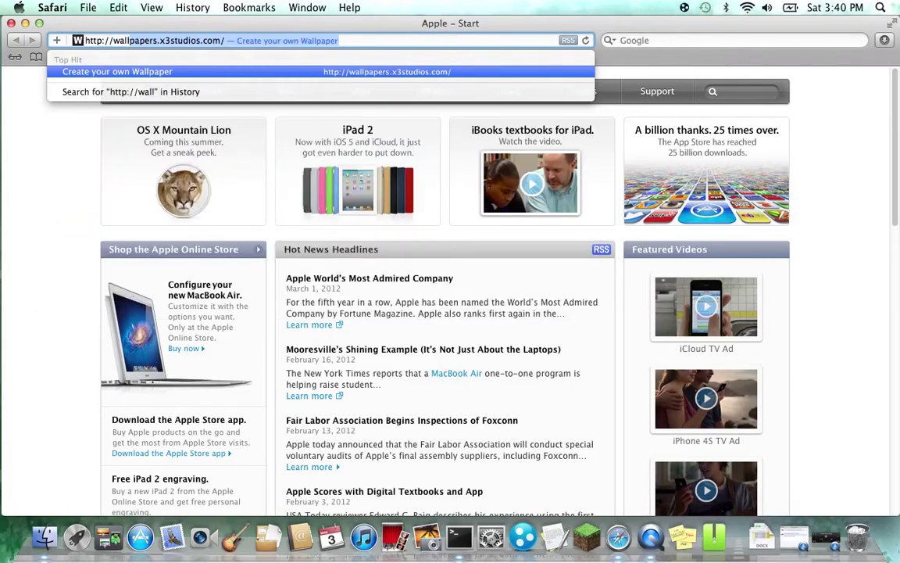
key(Return)
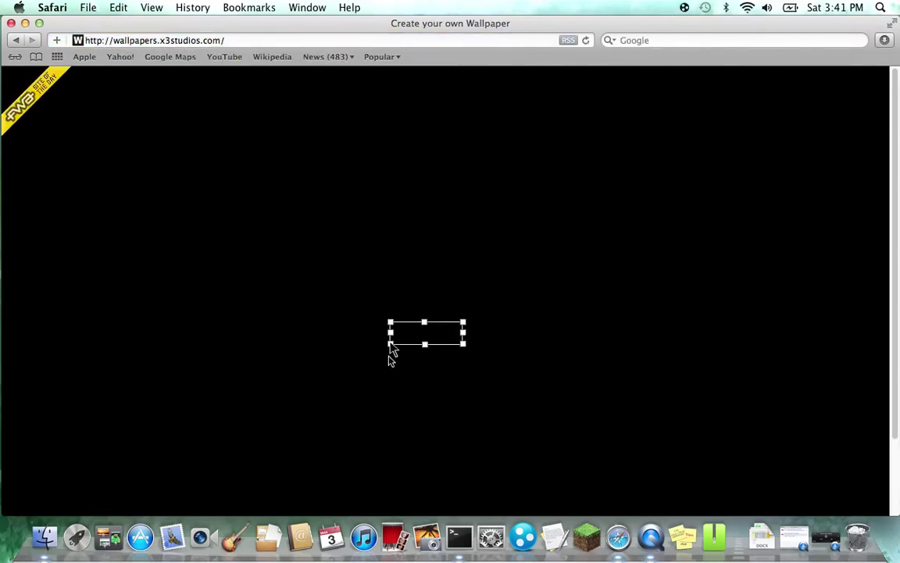
- Skip the intro, browse one gallery wallpaper forward and back, then reveal the create-your-own backgrounds
text(C)
text(REATE)
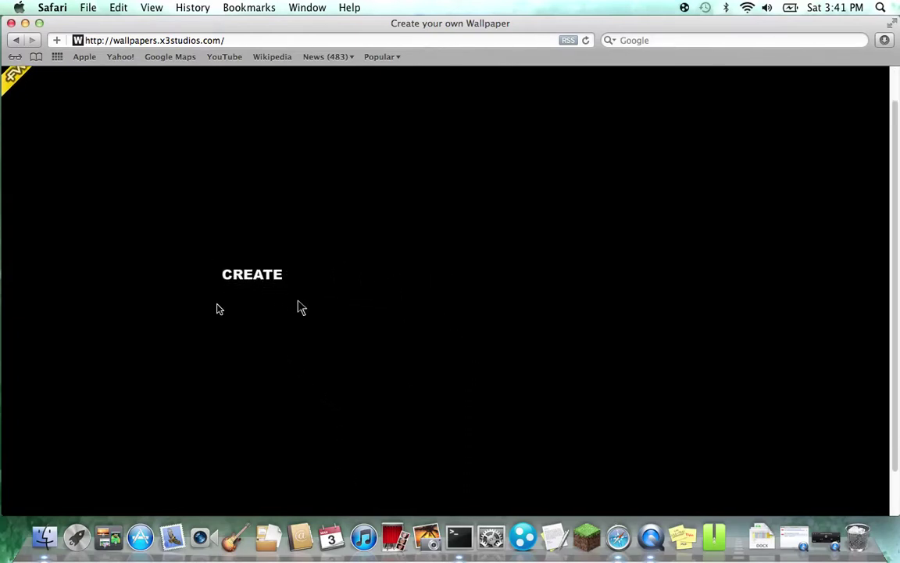
text(OUR OWN)
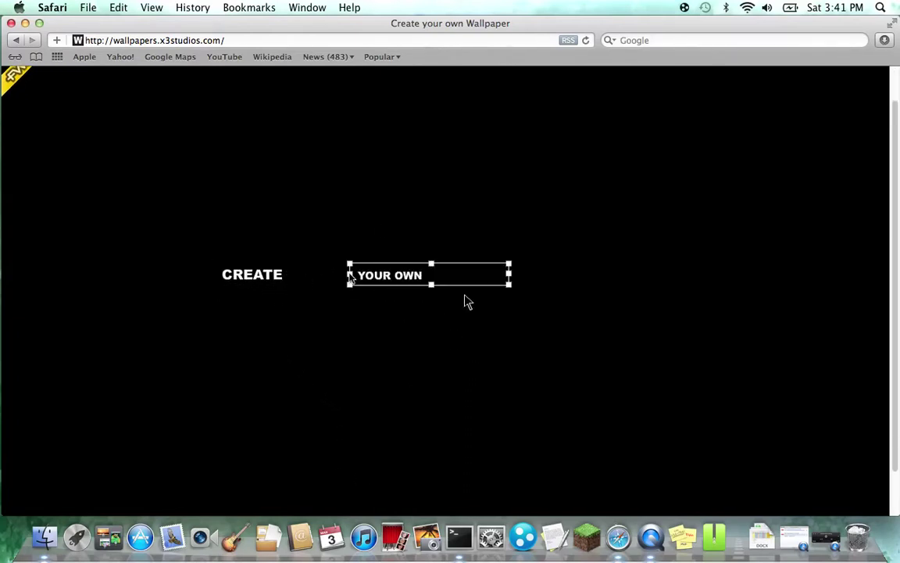
text( WALLPAPER.)
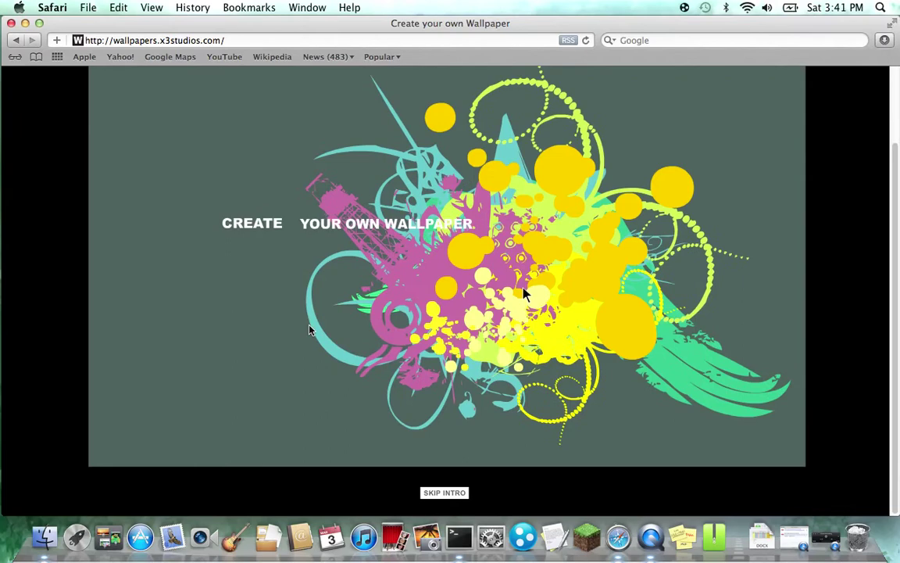
click(465, 494)
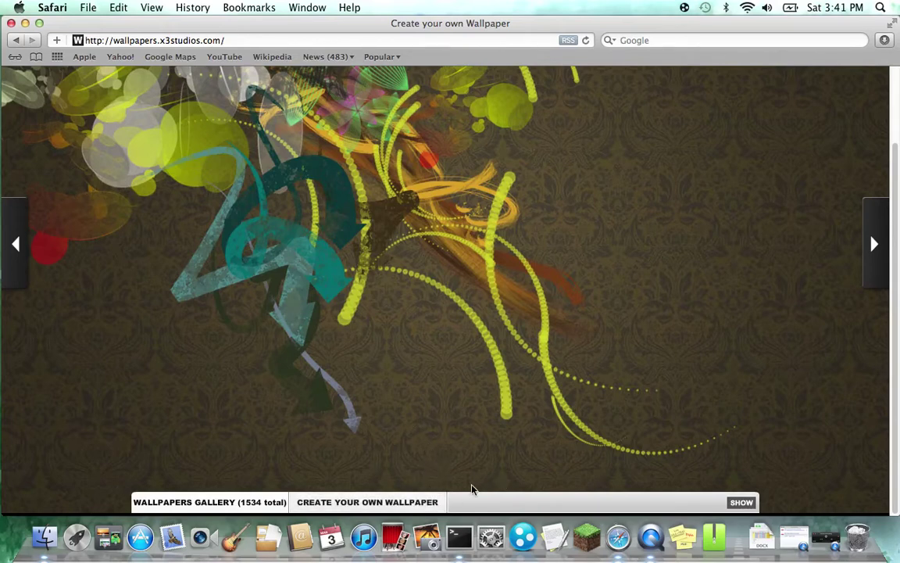
click(864, 234)
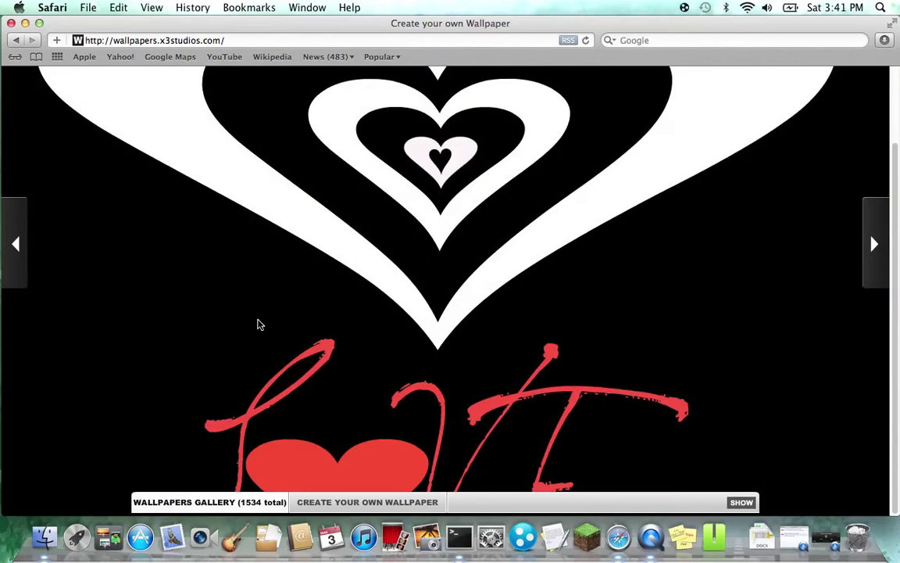
click(22, 229)
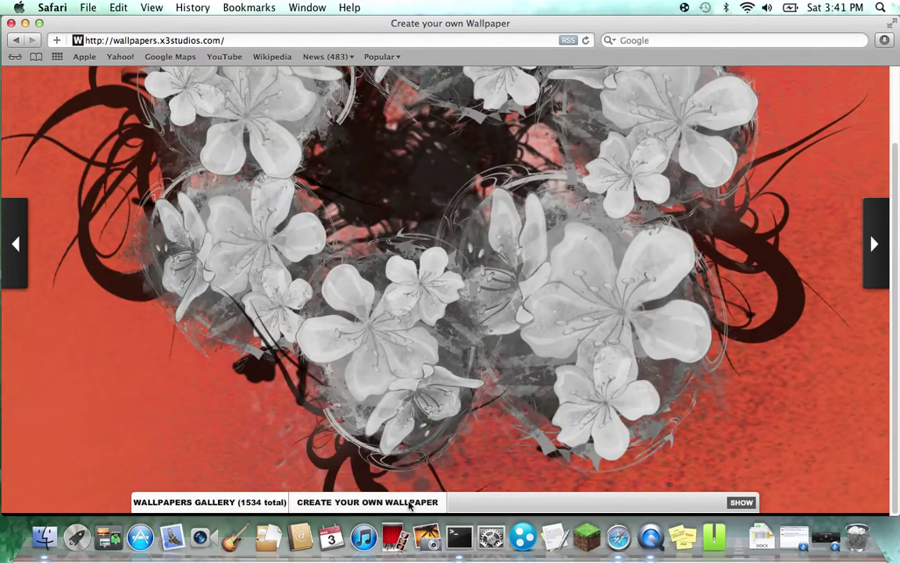
click(408, 503)
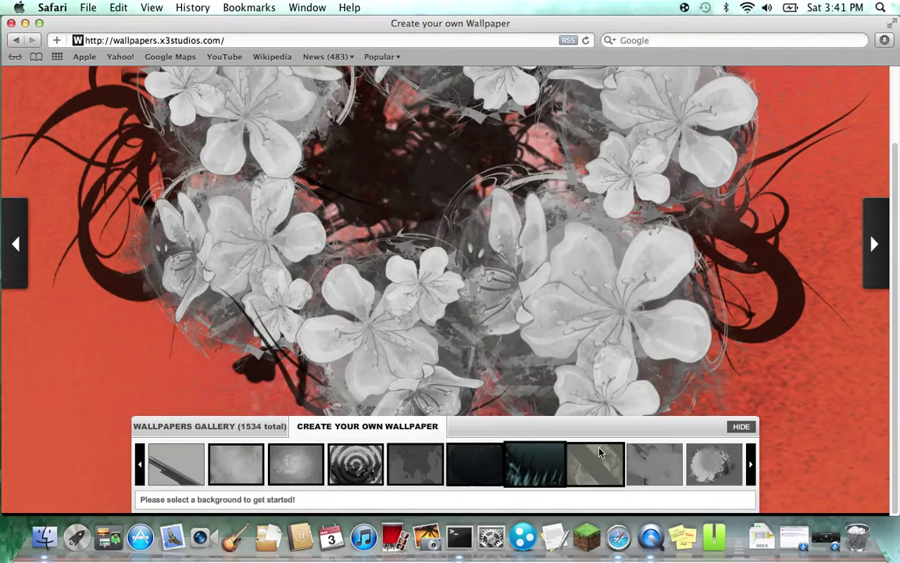
- Page through the background thumbnails, pick one to open the editor, and dismiss the Instructions overview
click(749, 464)
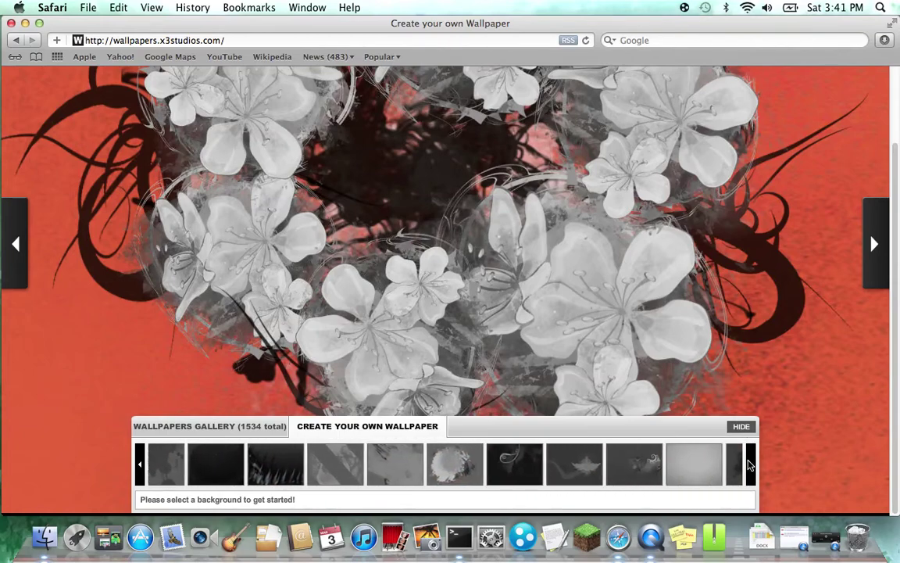
click(749, 465)
click(347, 479)
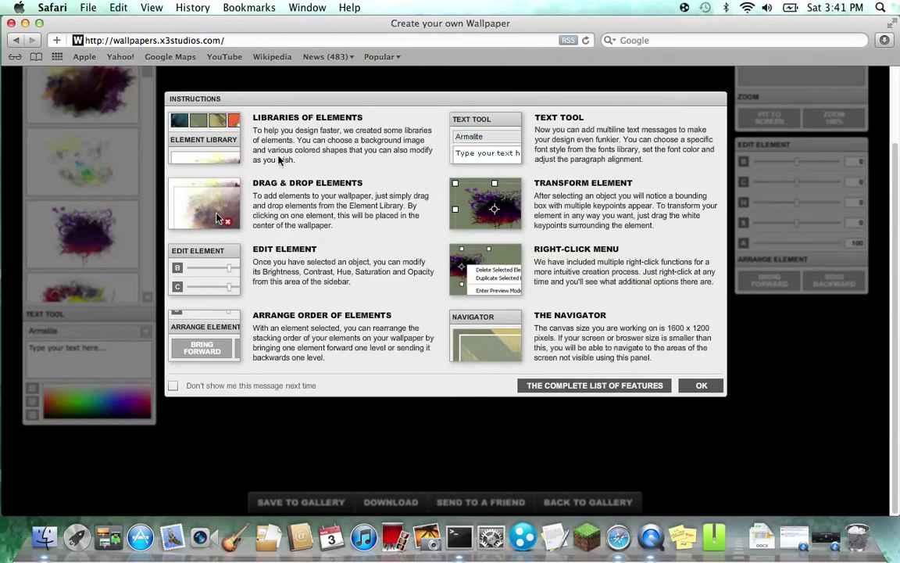
click(704, 387)
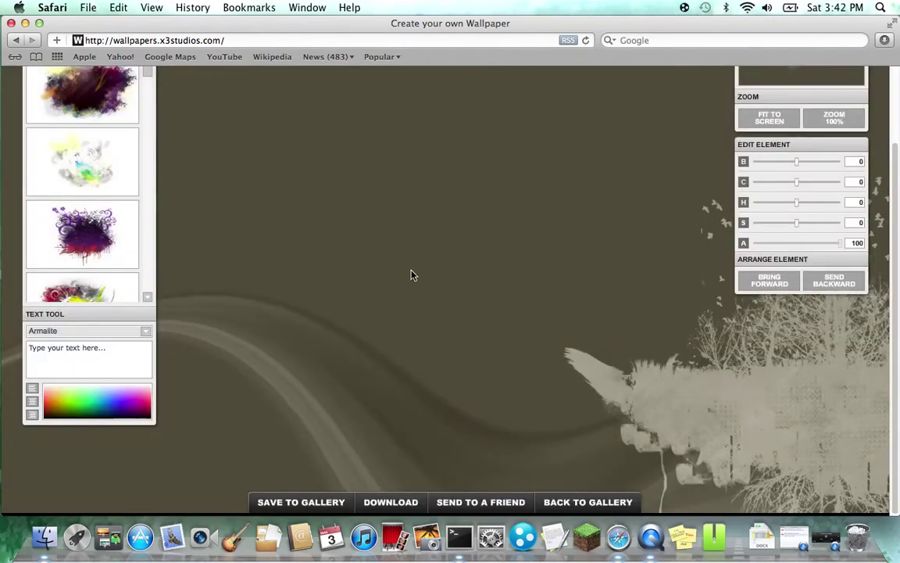
scroll(181, 154, up, 3)
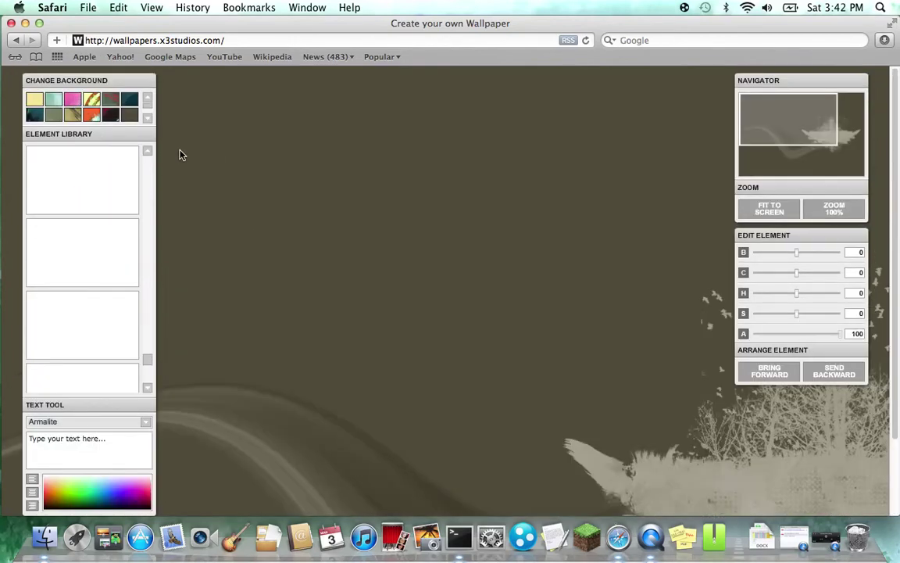
- Switch the canvas to the teal watercolour background and scroll through the element library
click(54, 101)
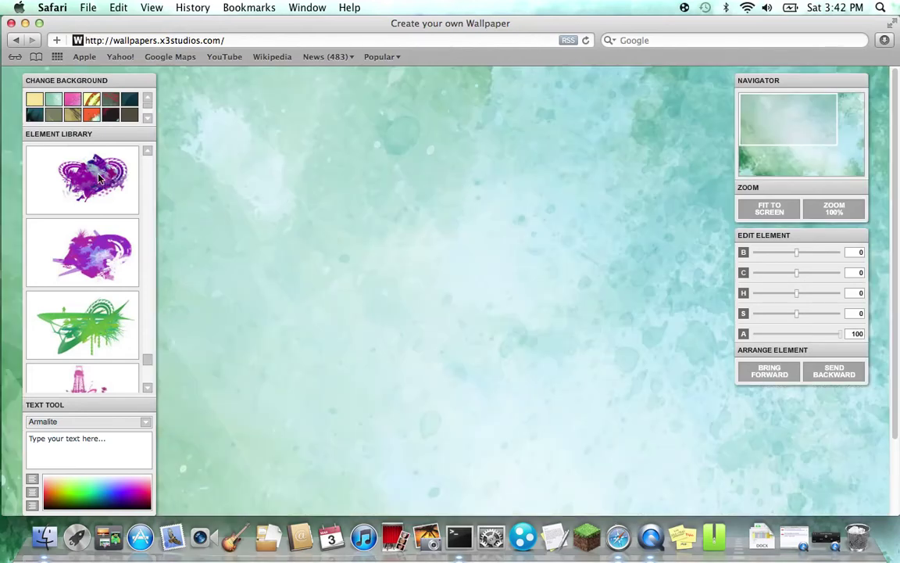
scroll(125, 180, up, 3)
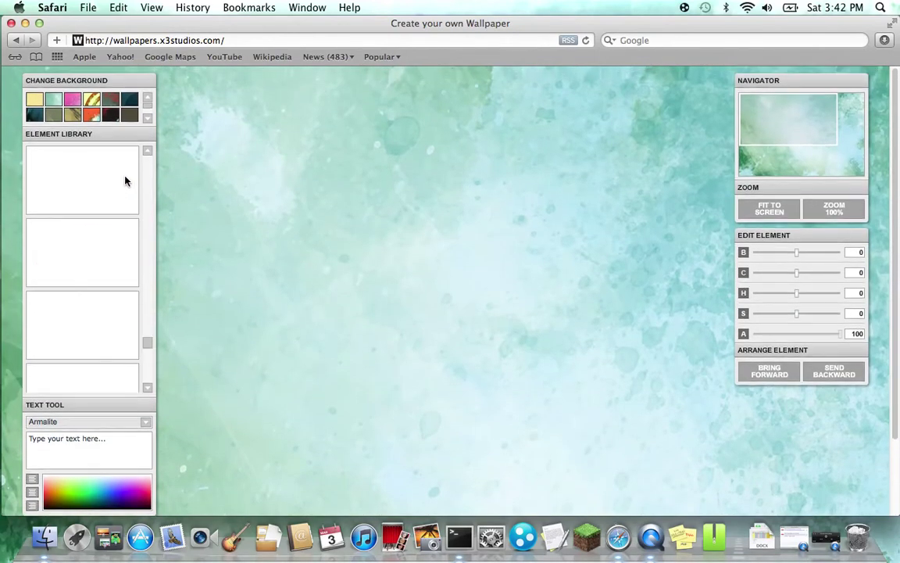
scroll(133, 164, up, 2)
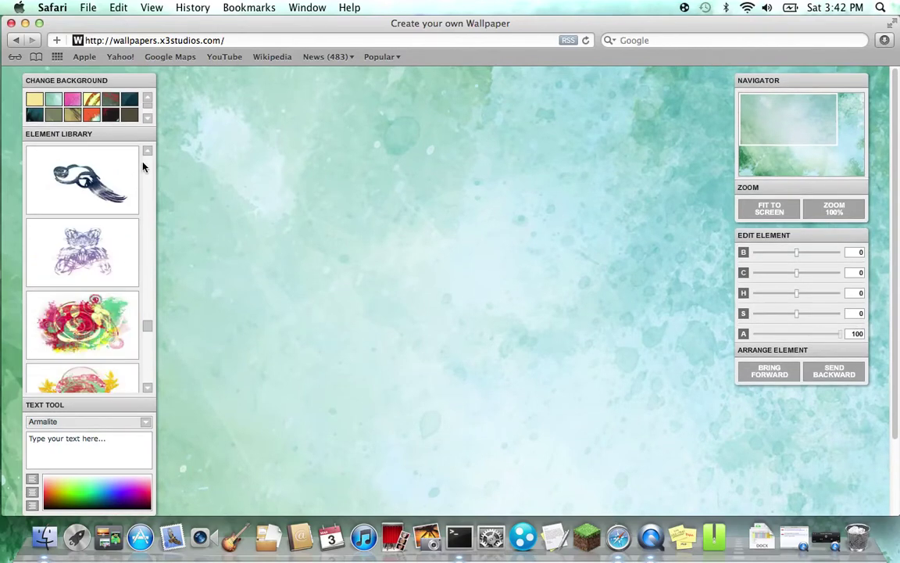
scroll(143, 157, up, 1)
scroll(143, 153, up, 2)
scroll(144, 155, up, 2)
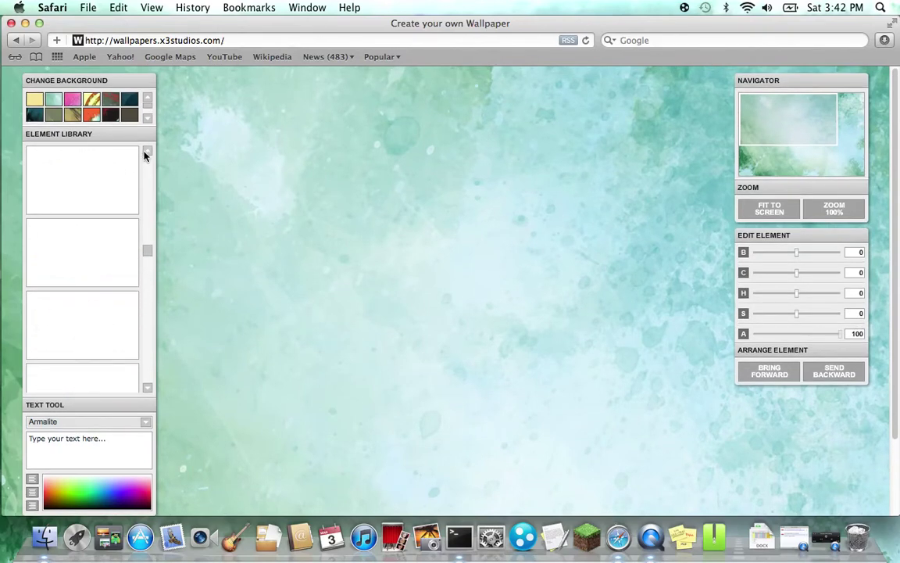
scroll(145, 156, up, 2)
scroll(148, 378, down, 3)
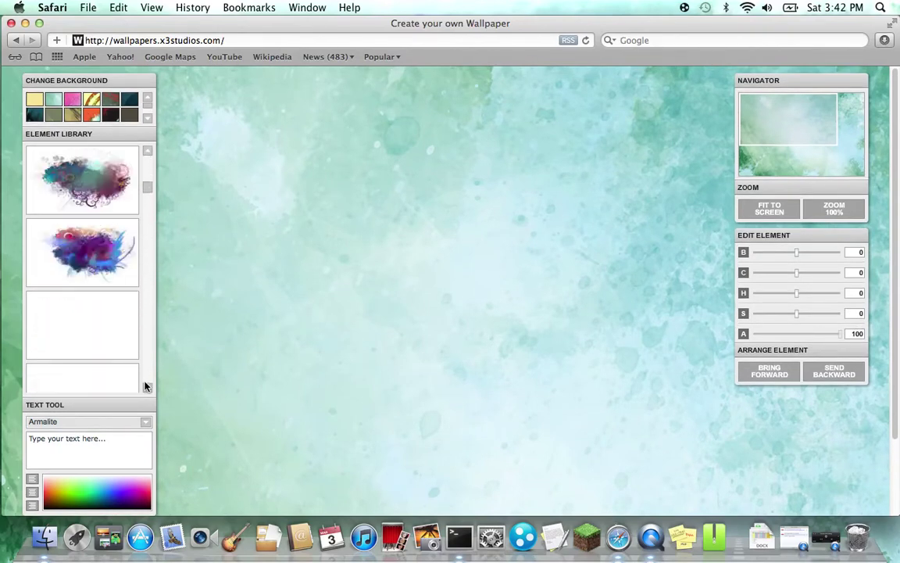
scroll(146, 383, down, 2)
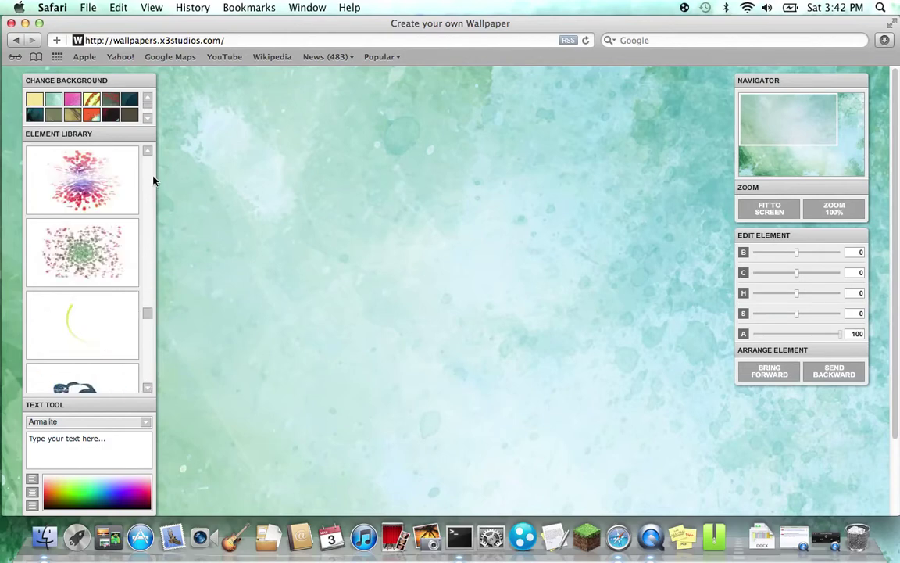
- Try a red-and-purple splash element, delete it, and page back to the swirl element
click(107, 183)
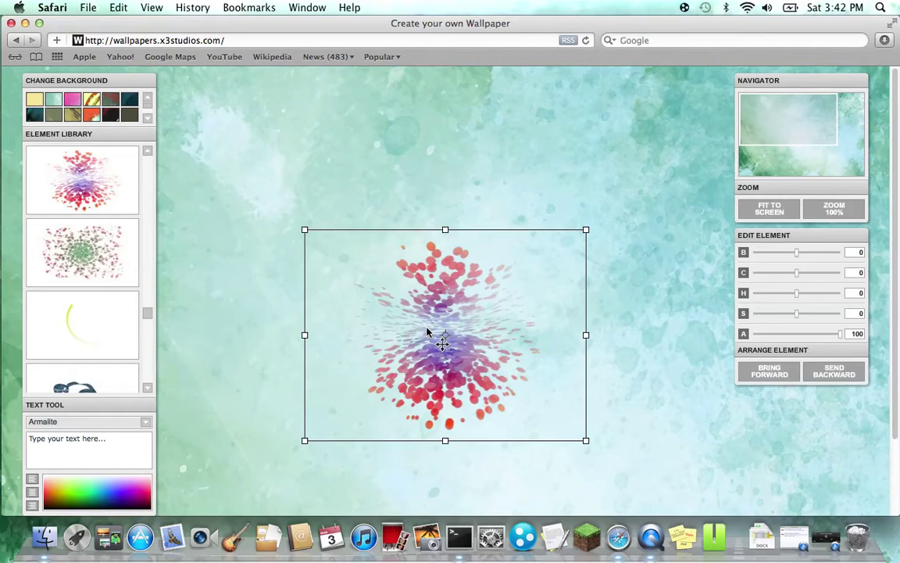
drag(428, 331, 422, 263)
right_click(422, 261)
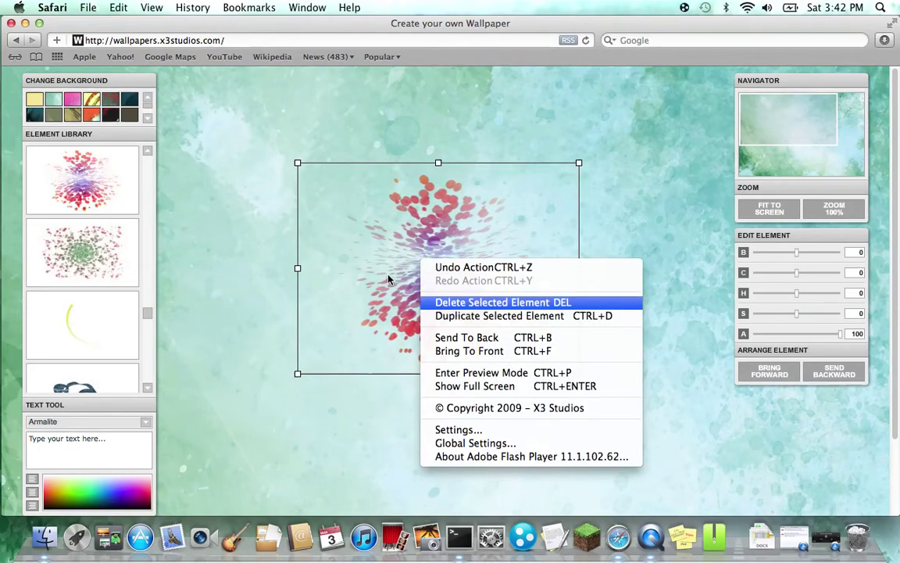
click(454, 302)
click(148, 152)
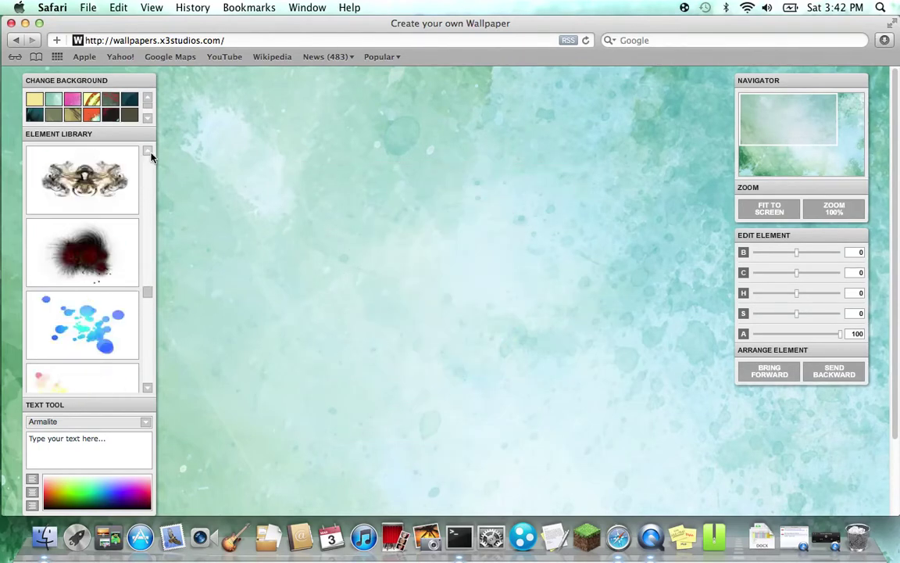
click(147, 151)
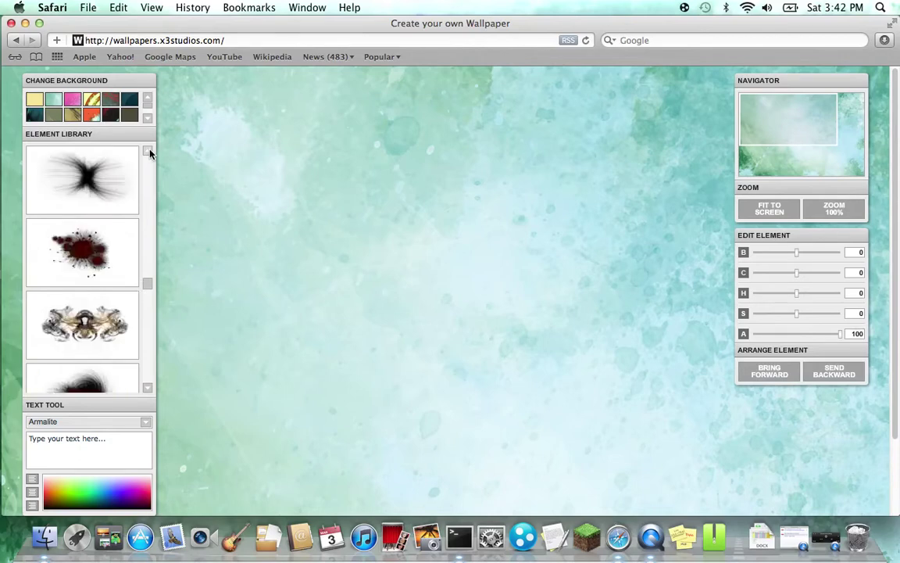
- Place the black swirl mid-canvas, rotate it about 40 degrees, and enlarge it from both corners
drag(91, 191, 447, 334)
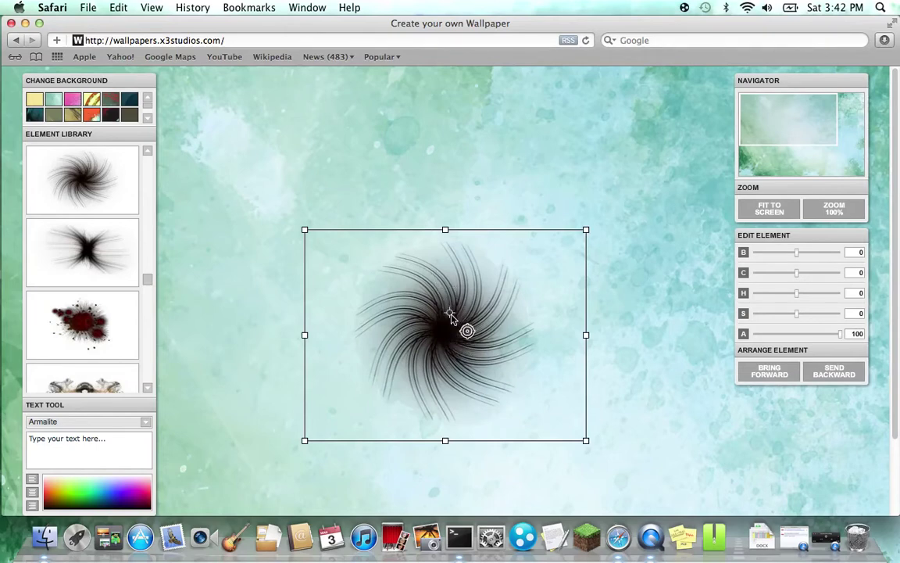
drag(451, 315, 419, 259)
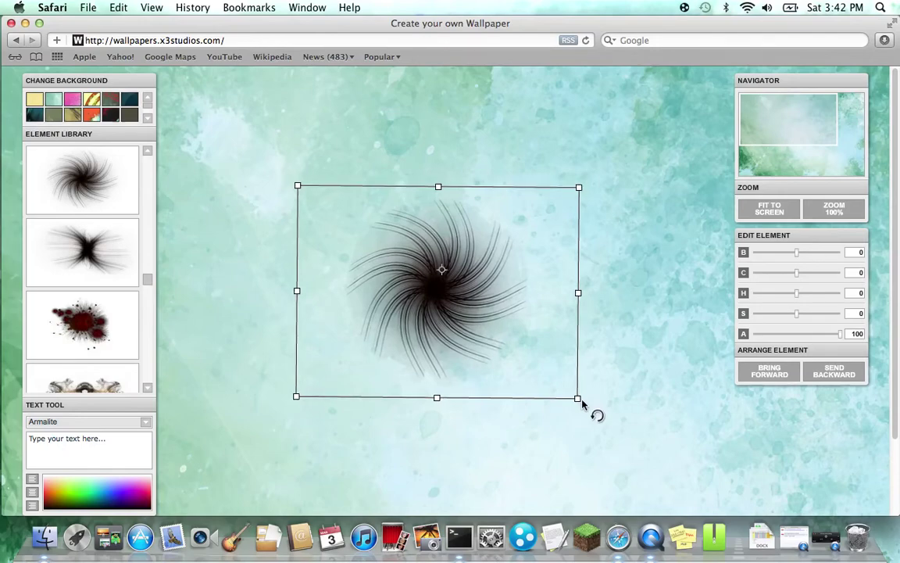
mouse_move(581, 401)
mouse_down()
mouse_move(482, 202)
mouse_move(512, 372)
mouse_move(532, 358)
mouse_up()
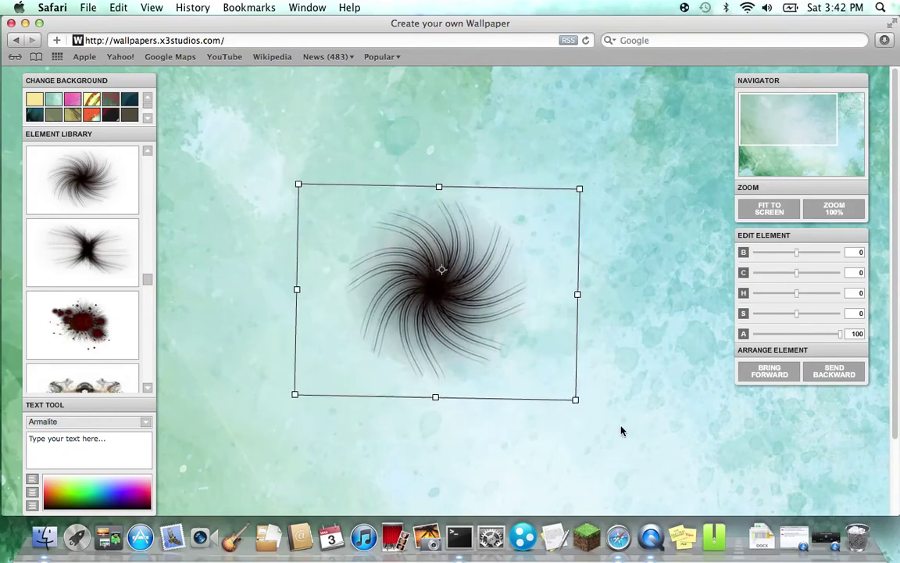
click(555, 405)
click(504, 363)
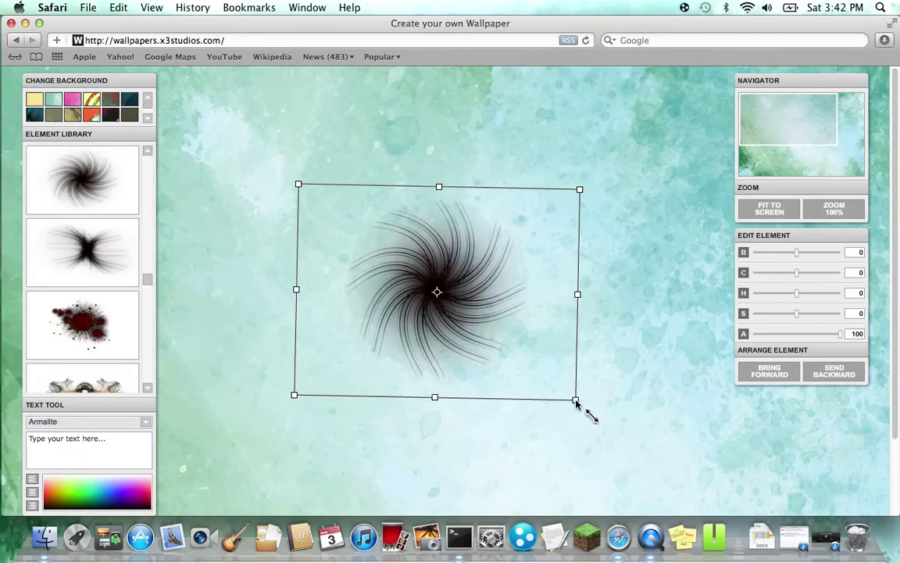
mouse_move(576, 402)
mouse_down()
mouse_move(623, 467)
mouse_move(655, 490)
mouse_up()
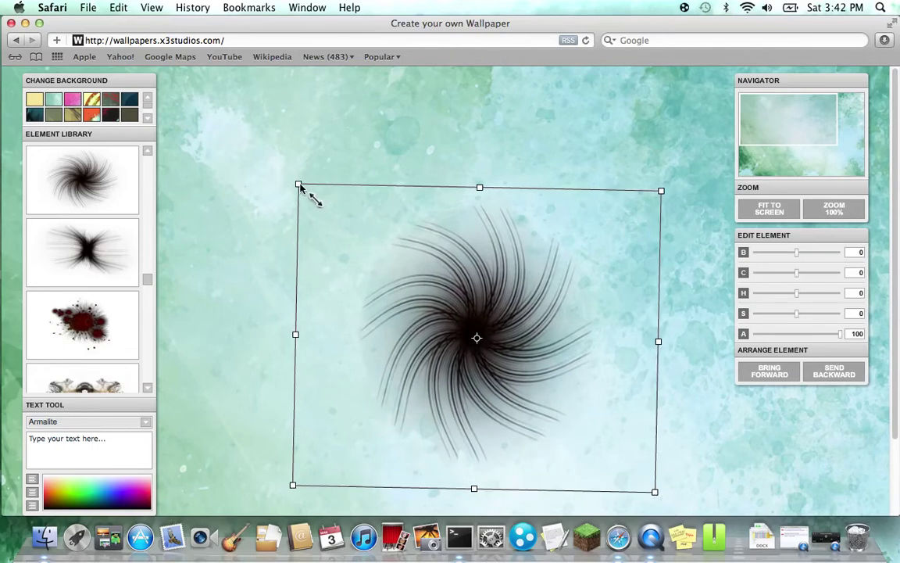
drag(298, 185, 203, 119)
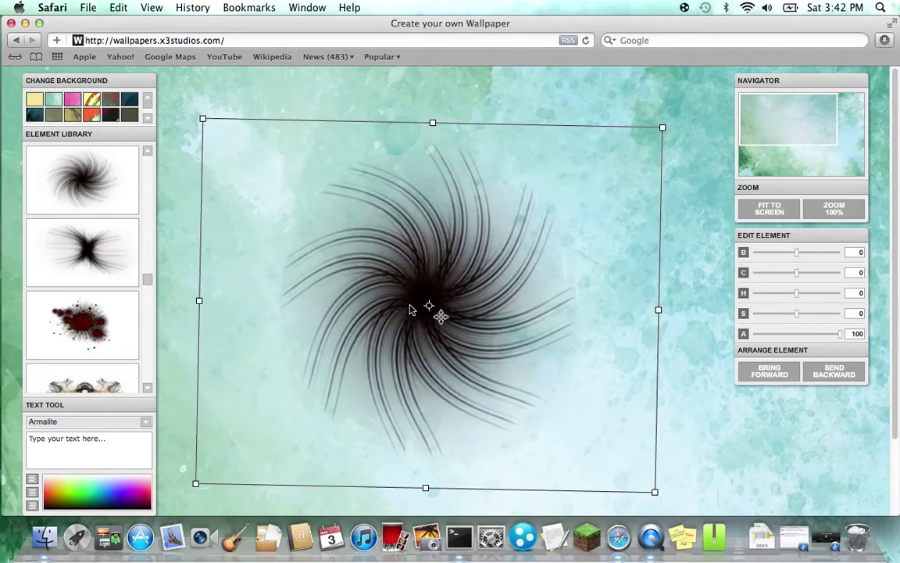
- Add the text NYUAxMAGIC, correcting its final letter to an uppercase C
click(166, 291)
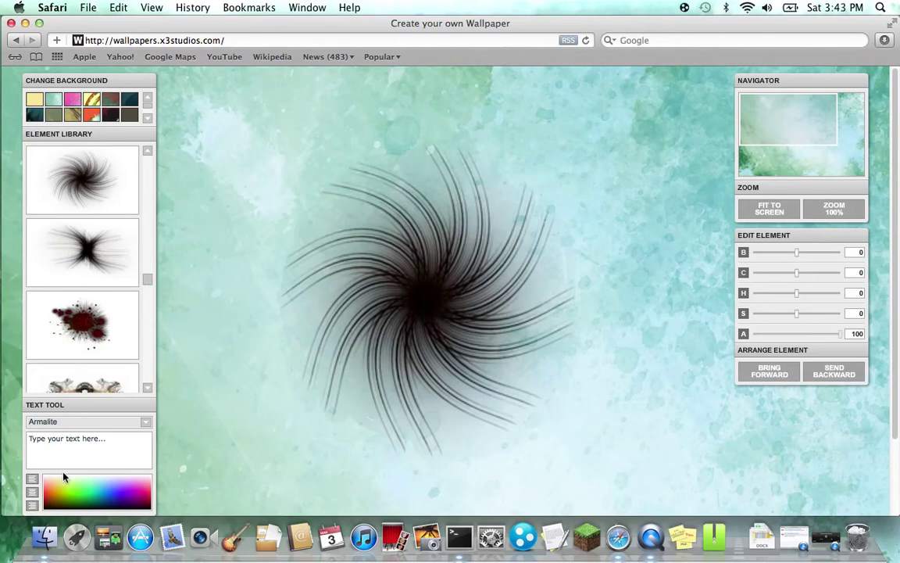
click(67, 440)
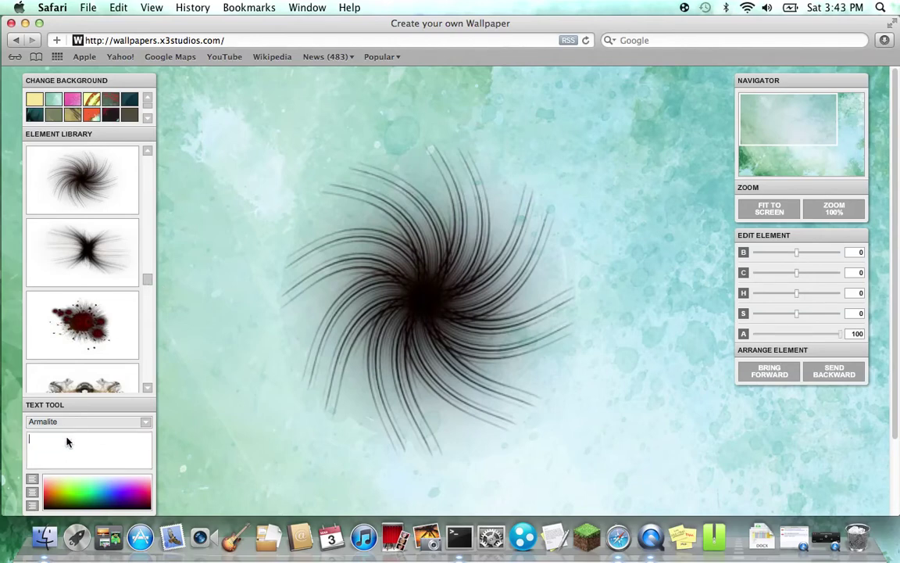
text(NYU)
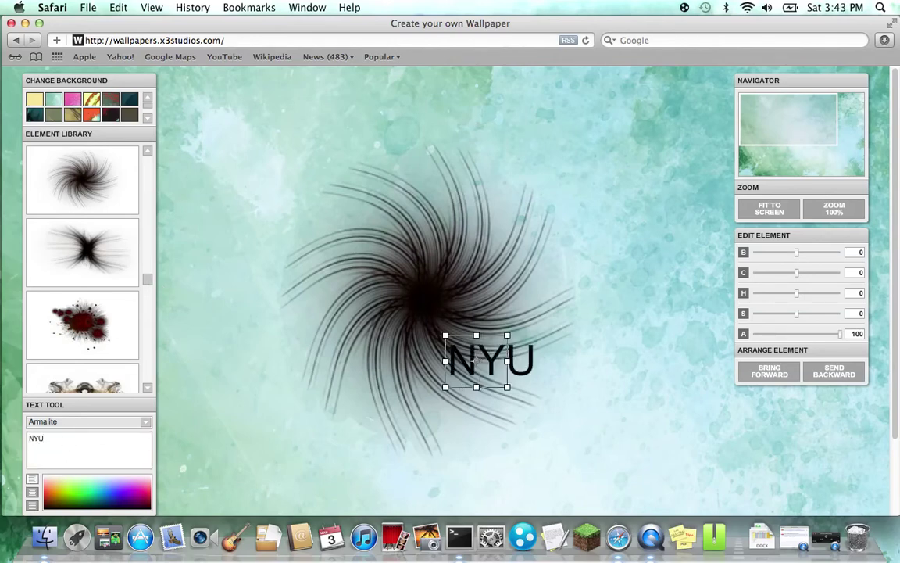
text(AxMAG)
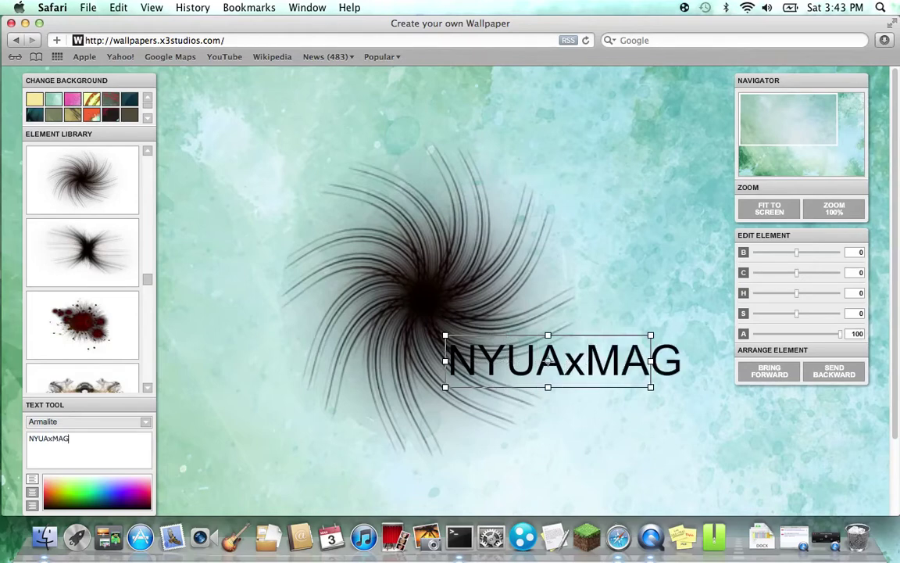
text(Ic)
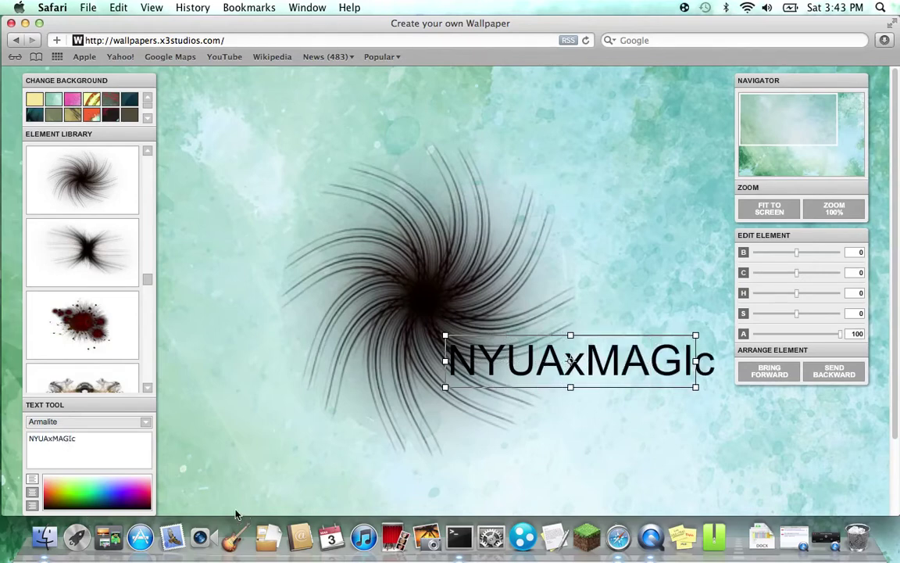
key(BackSpace)
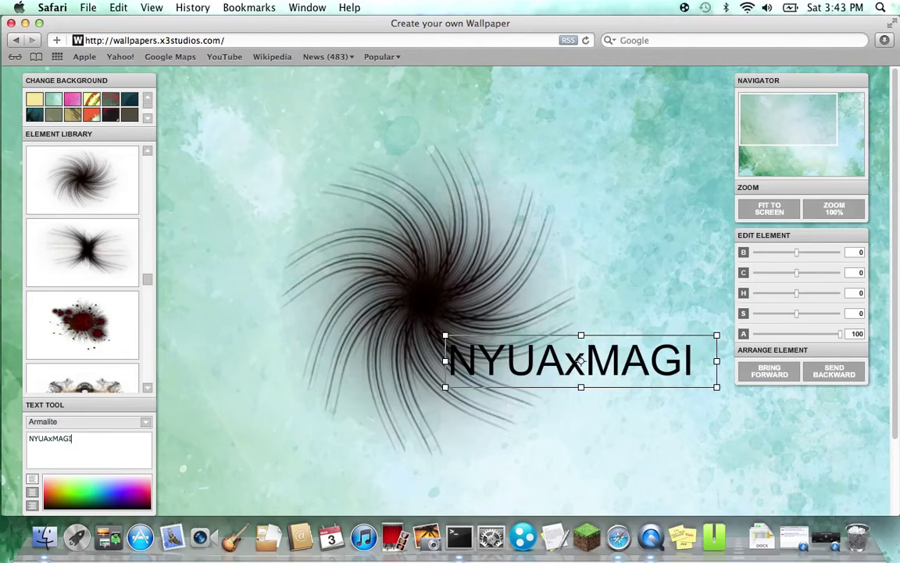
text(V)
key(BackSpace)
text(C)
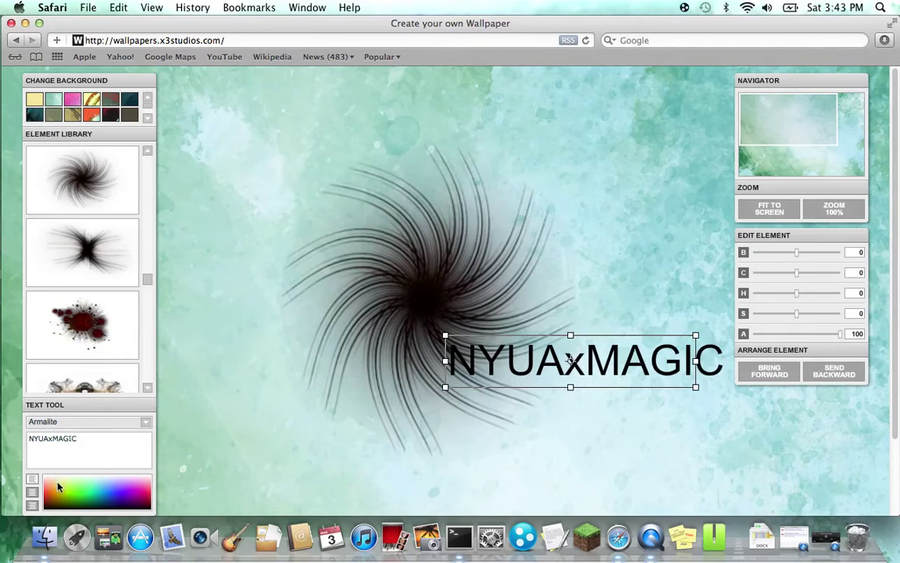
- Colour the NYUAxMAGIC text bright green, move it onto the swirl's centre, and shorten it slightly
mouse_move(57, 486)
mouse_down()
mouse_move(53, 481)
mouse_move(113, 496)
mouse_up()
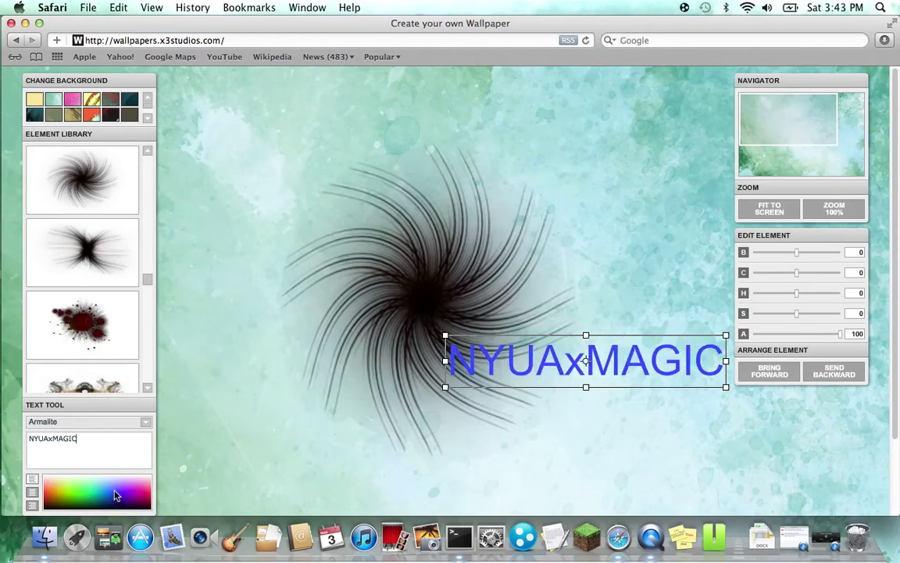
click(98, 492)
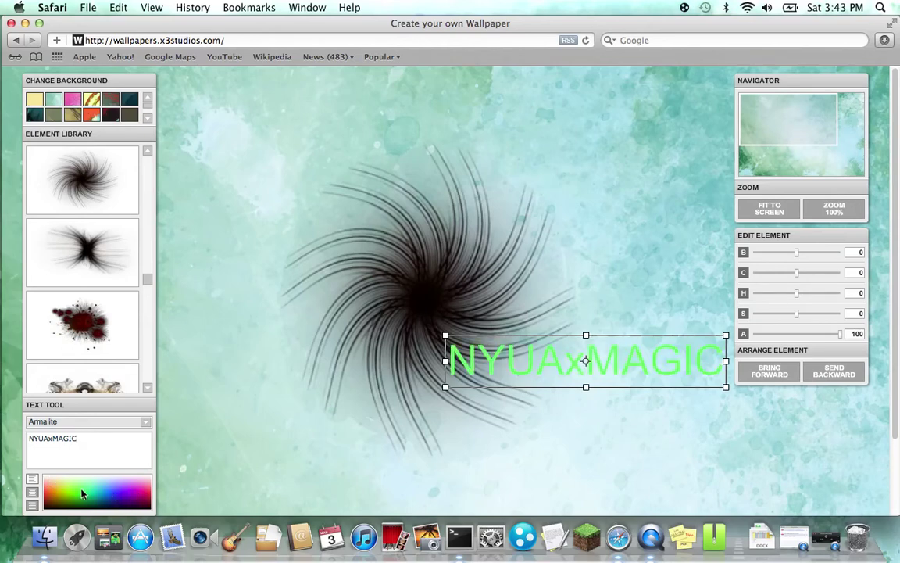
mouse_move(489, 361)
mouse_down()
mouse_move(282, 269)
mouse_move(446, 313)
mouse_move(448, 335)
mouse_up()
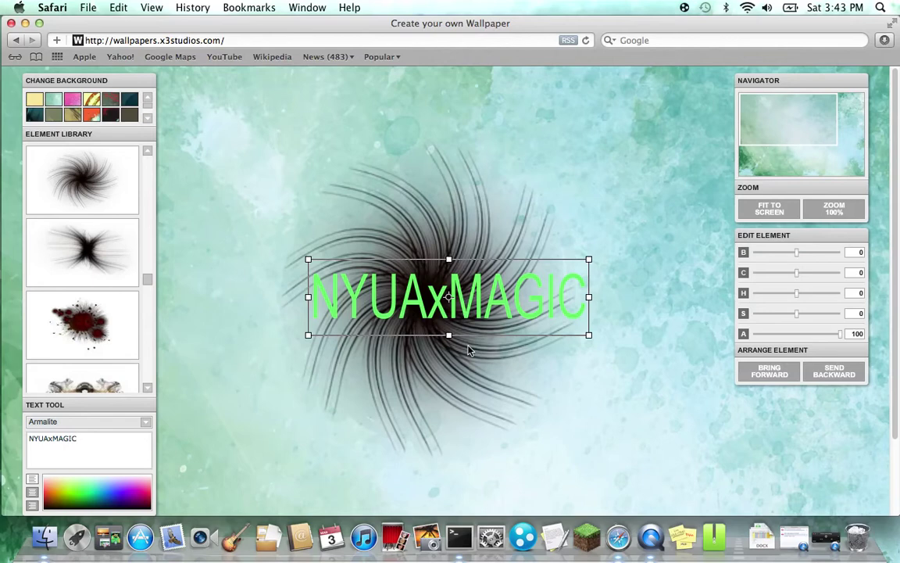
drag(449, 335, 449, 319)
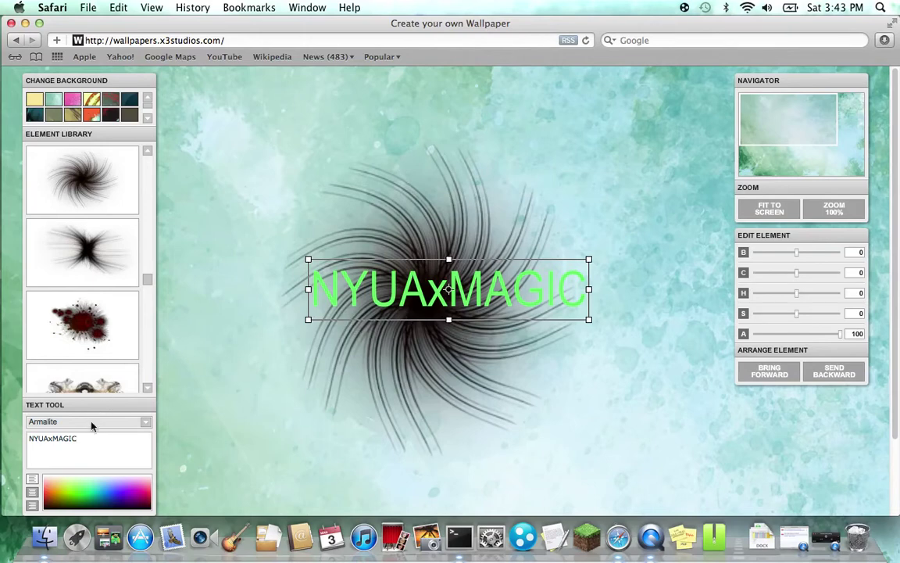
- Try the ImpactLabelReversed font on the text, then deselect it
click(145, 422)
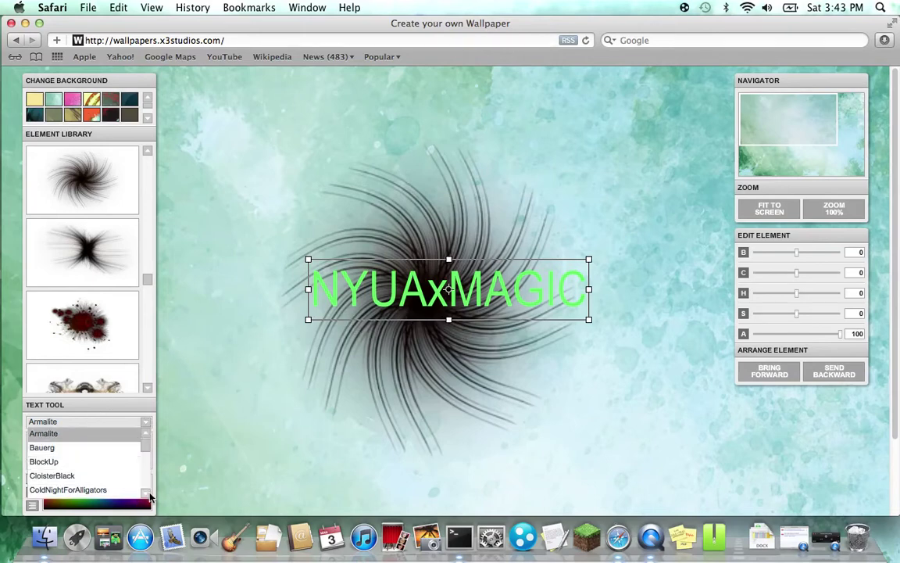
click(148, 494)
click(148, 494)
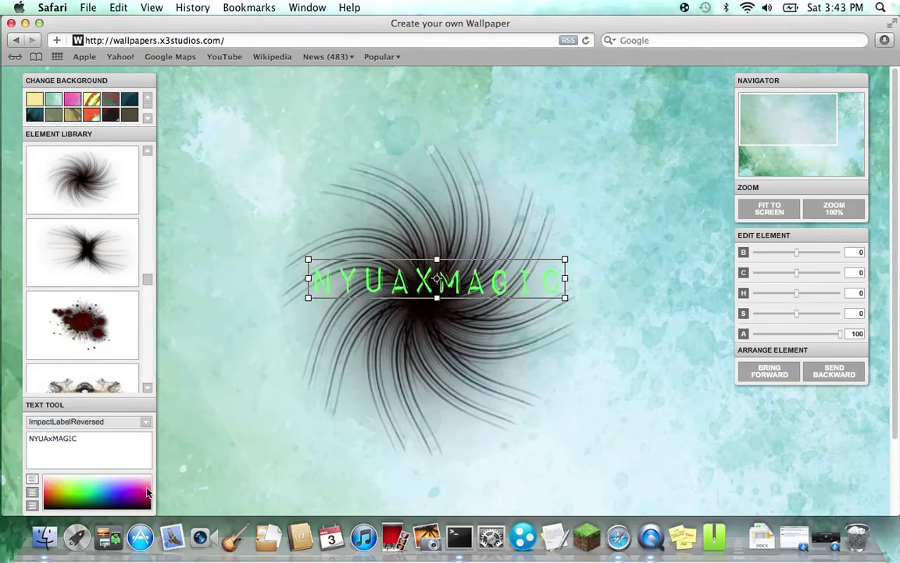
click(157, 427)
- Apply the LeviBrush font to the NYUAxMAGIC text and deselect everything to review
click(145, 421)
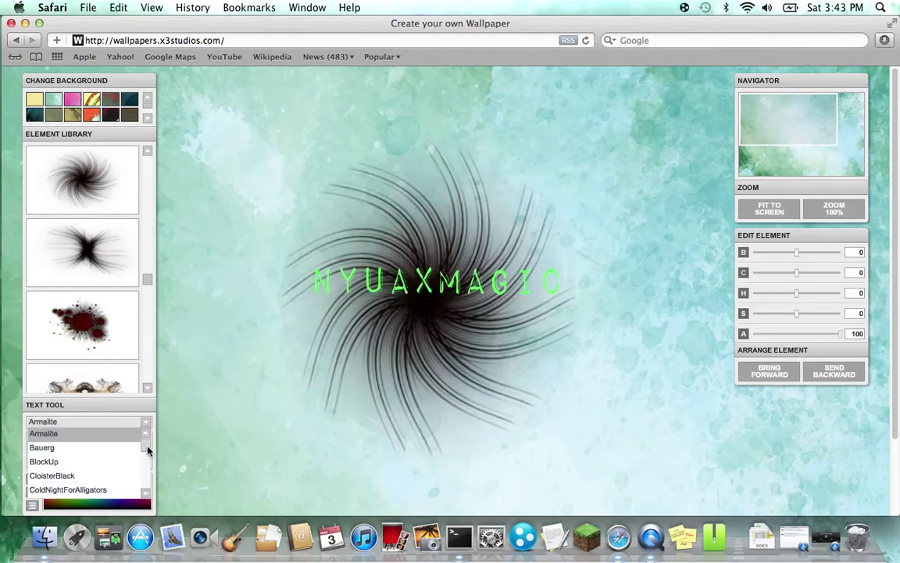
click(148, 494)
click(148, 494)
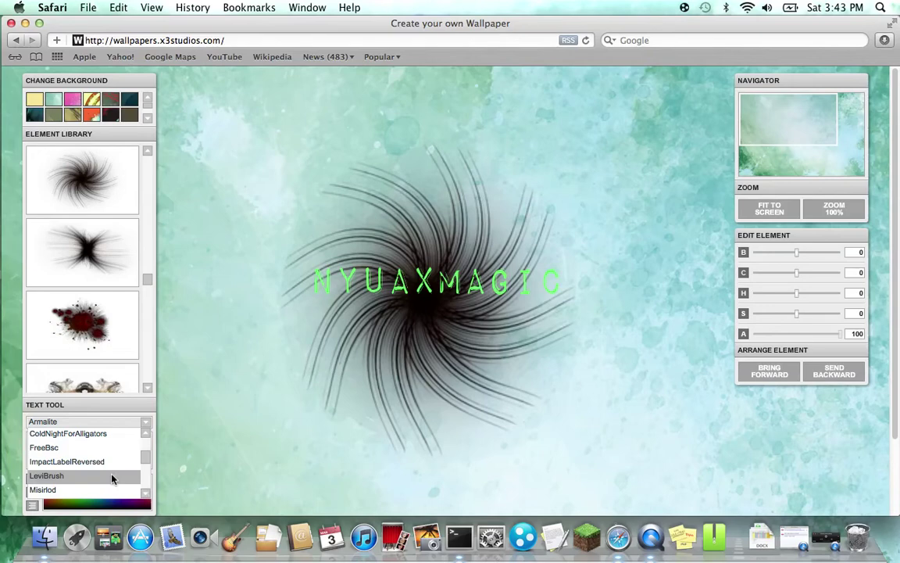
click(112, 477)
click(322, 301)
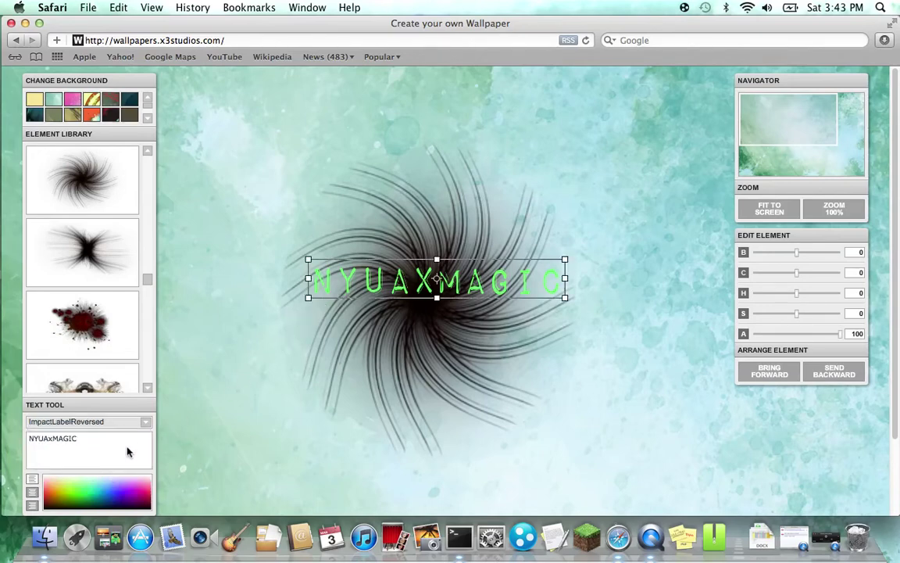
click(146, 422)
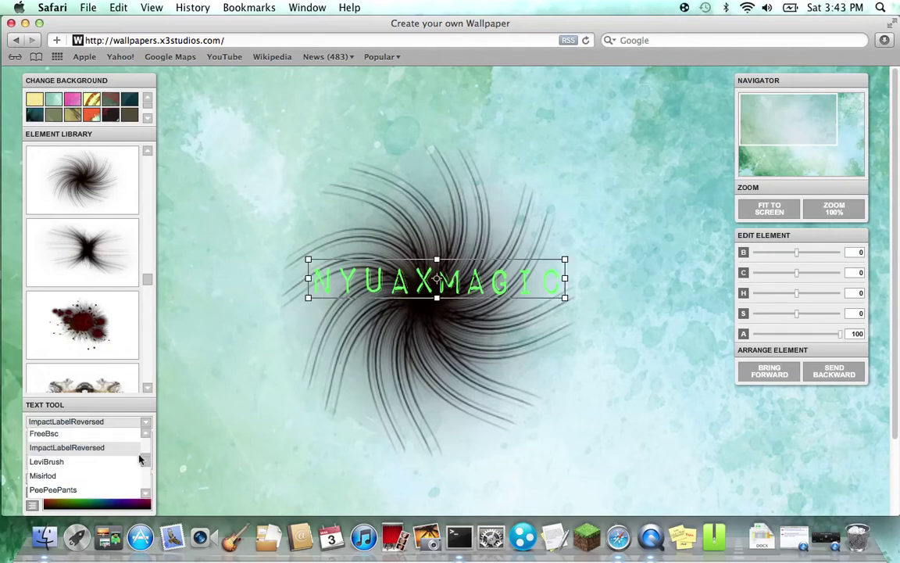
click(118, 465)
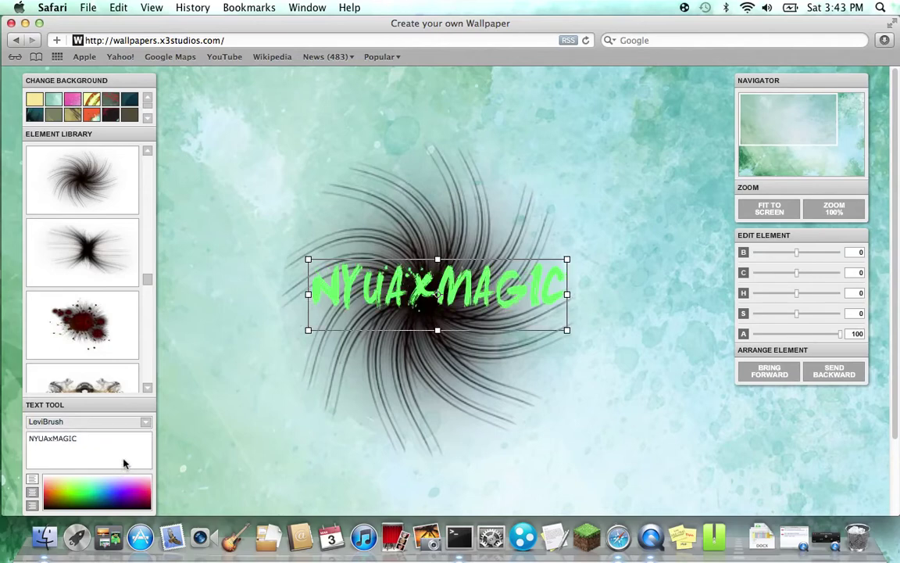
click(336, 355)
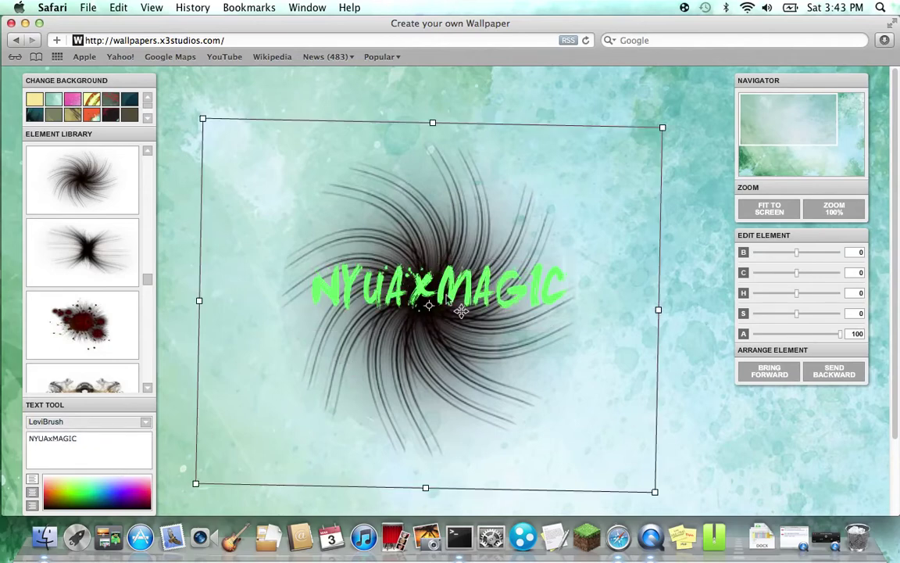
click(175, 261)
click(328, 289)
click(217, 213)
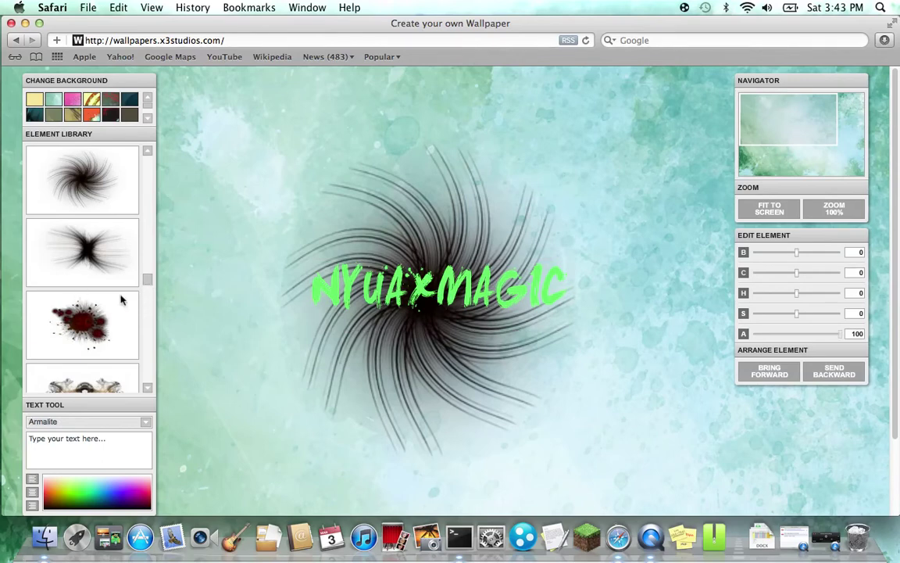
scroll(148, 295, down, 3)
scroll(160, 296, up, 1)
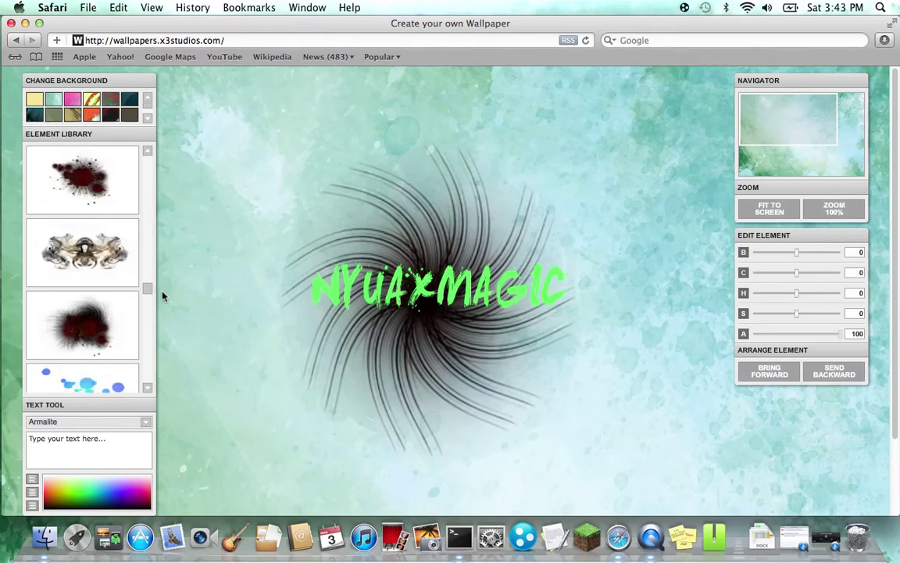
scroll(158, 328, down, 5)
scroll(153, 391, down, 3)
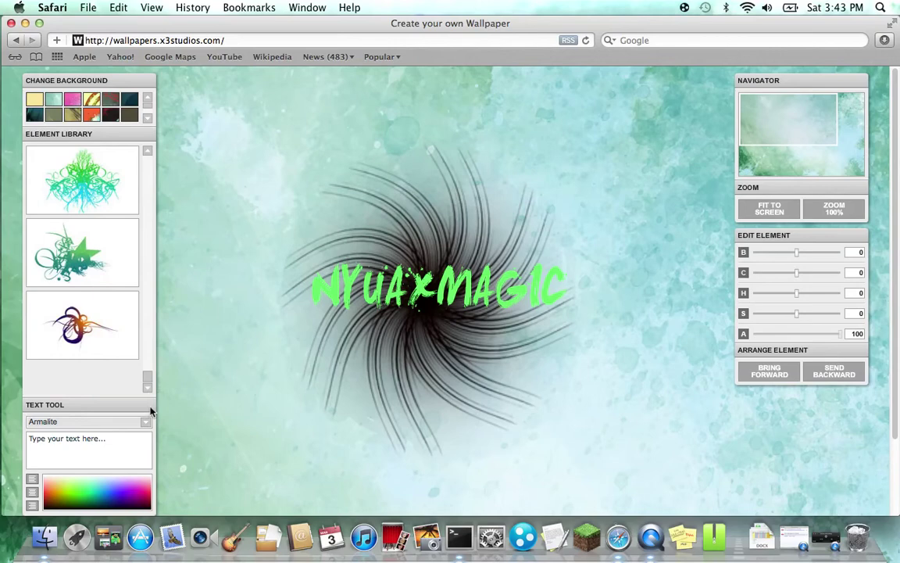
click(376, 331)
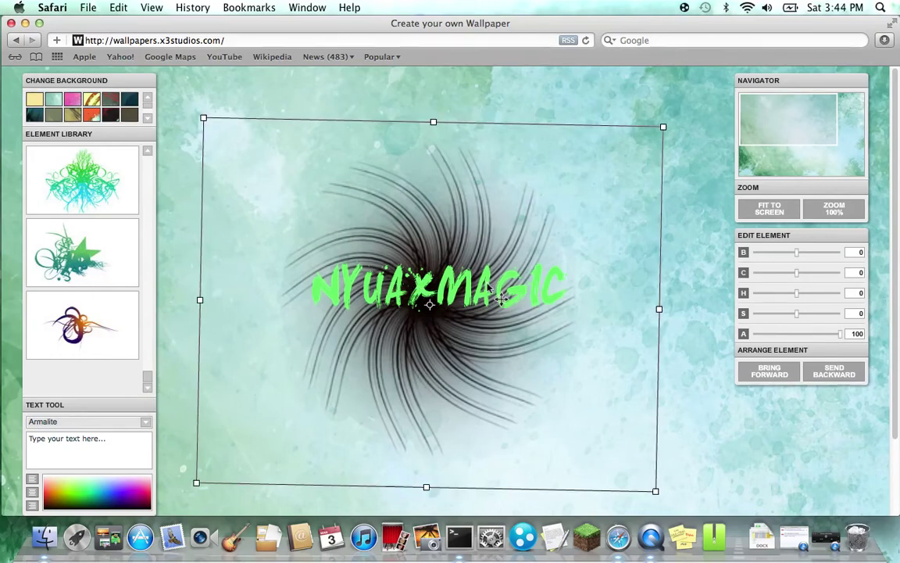
click(752, 374)
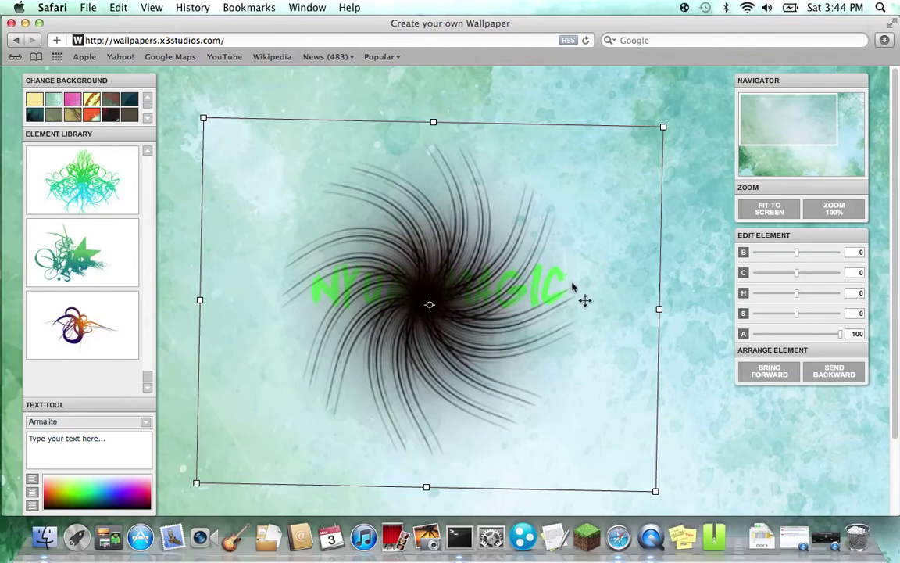
drag(524, 270, 526, 270)
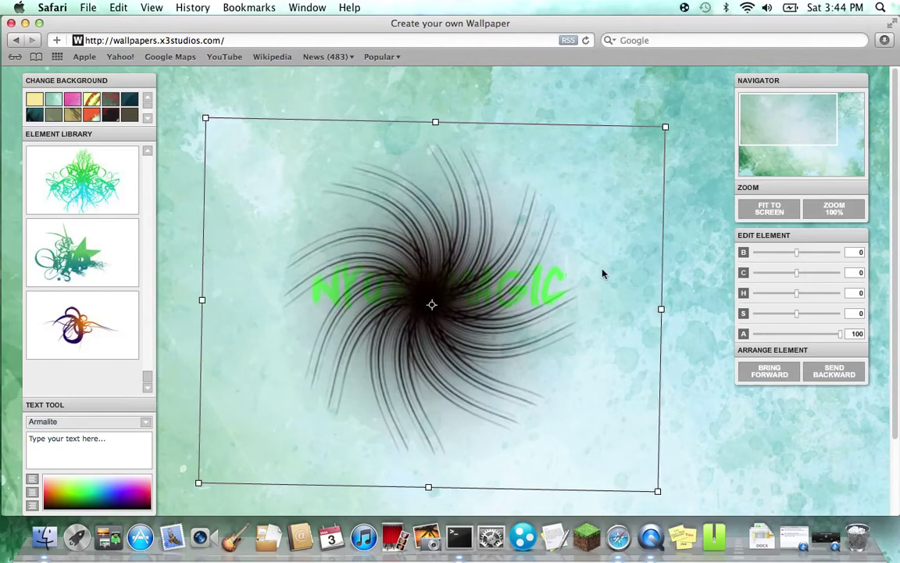
click(818, 375)
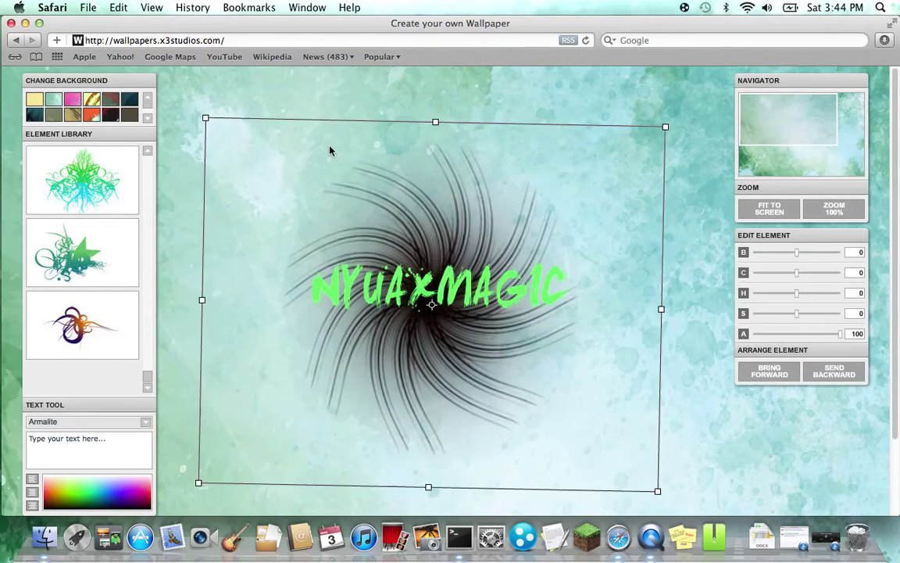
click(305, 96)
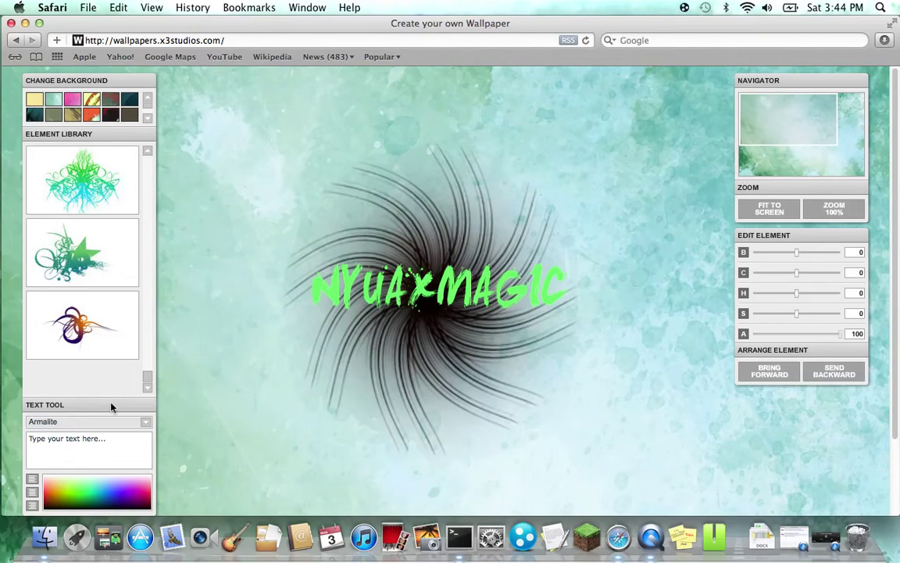
- Add the purple city splatter, shrink and squash it, and tilt it at the top-left
mouse_move(147, 381)
mouse_down()
mouse_move(154, 129)
mouse_move(154, 204)
mouse_move(149, 197)
mouse_up()
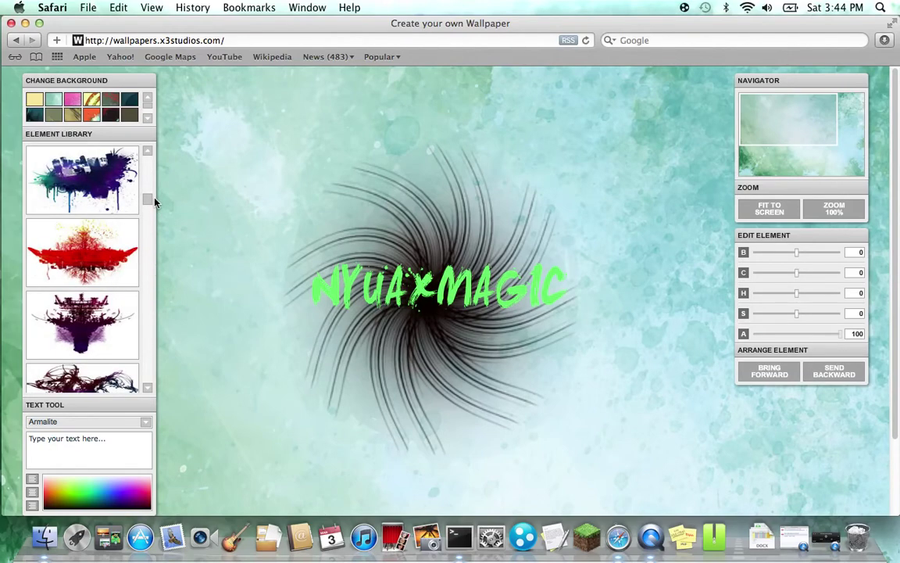
click(65, 252)
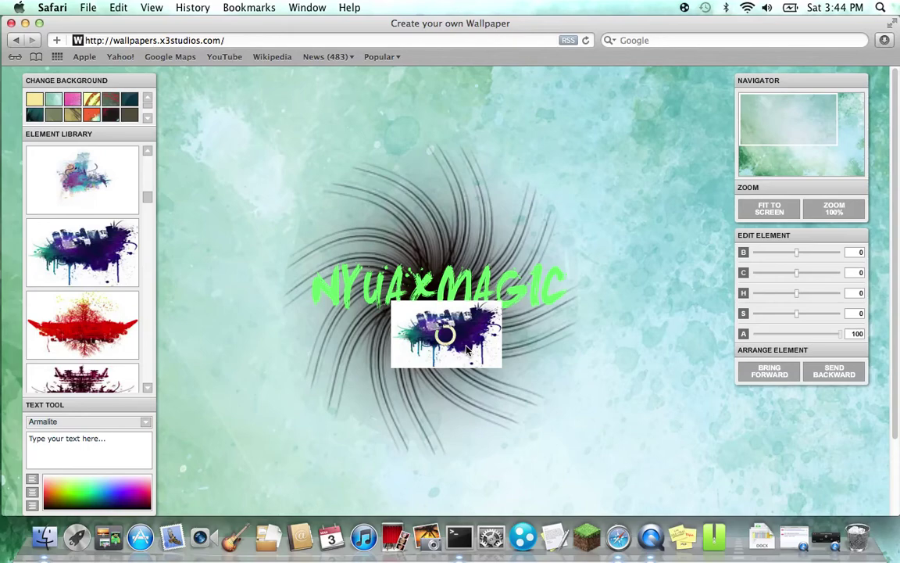
mouse_move(500, 321)
mouse_down()
mouse_move(442, 206)
mouse_move(485, 290)
mouse_up()
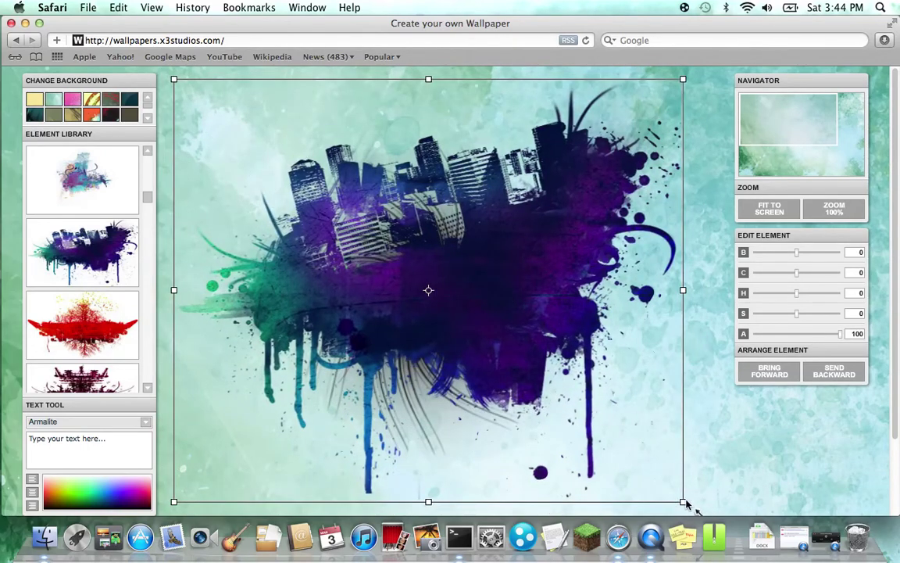
drag(684, 503, 432, 357)
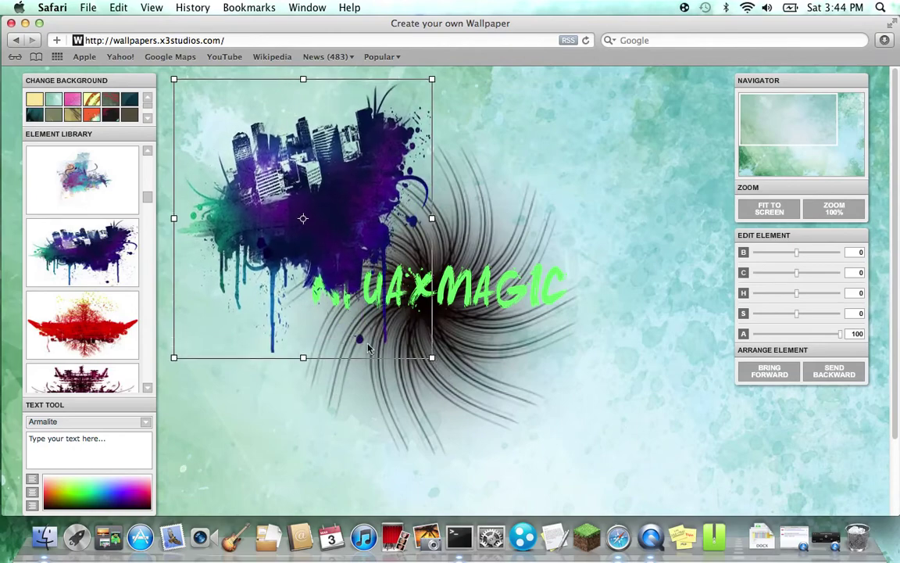
drag(303, 357, 304, 319)
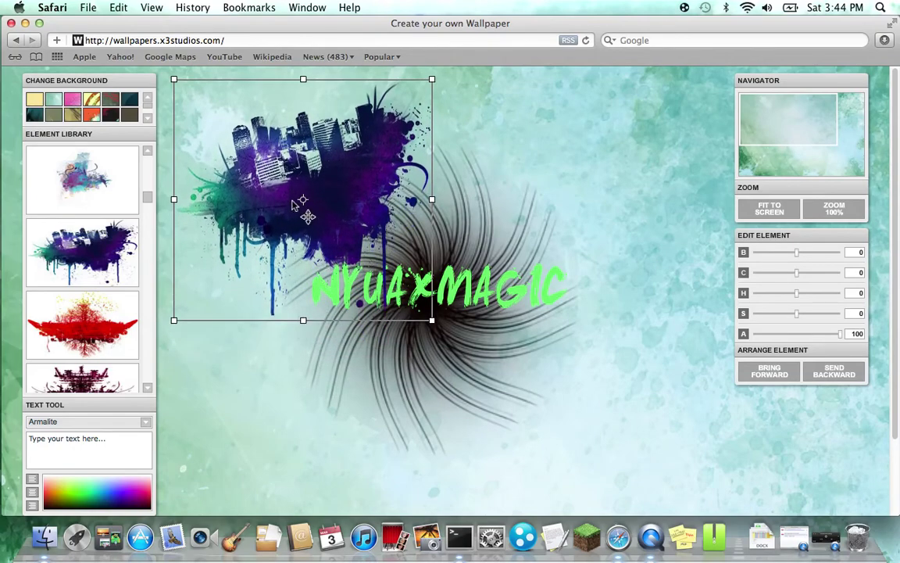
drag(294, 204, 233, 165)
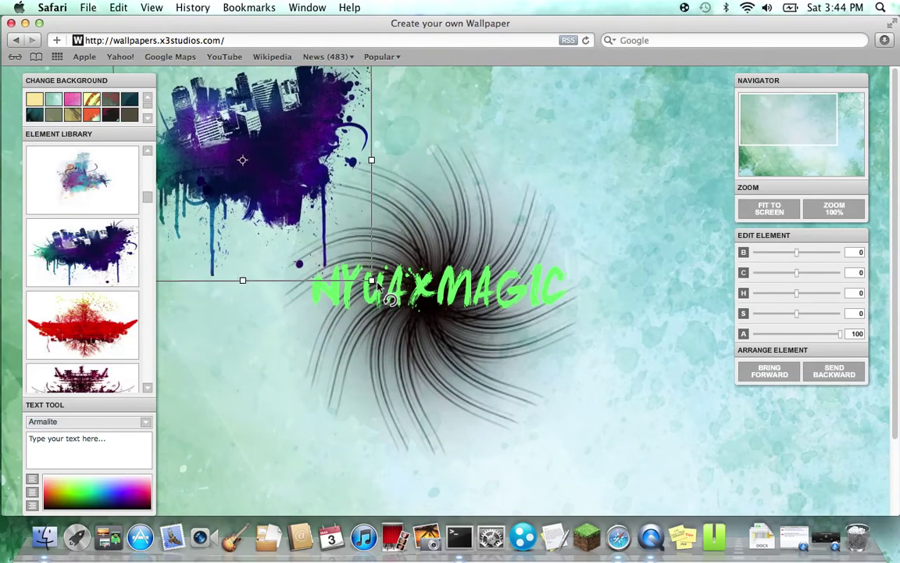
drag(389, 299, 360, 222)
drag(258, 144, 275, 153)
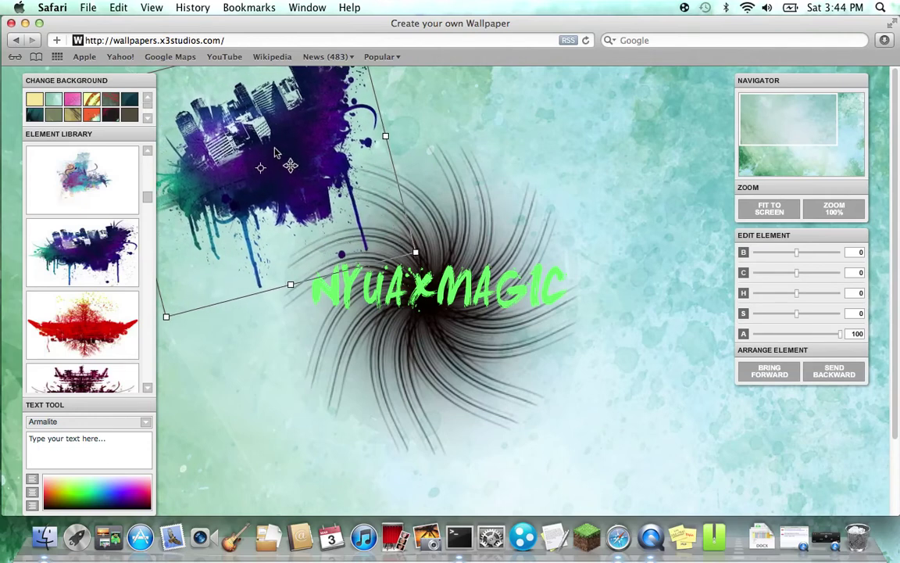
click(612, 170)
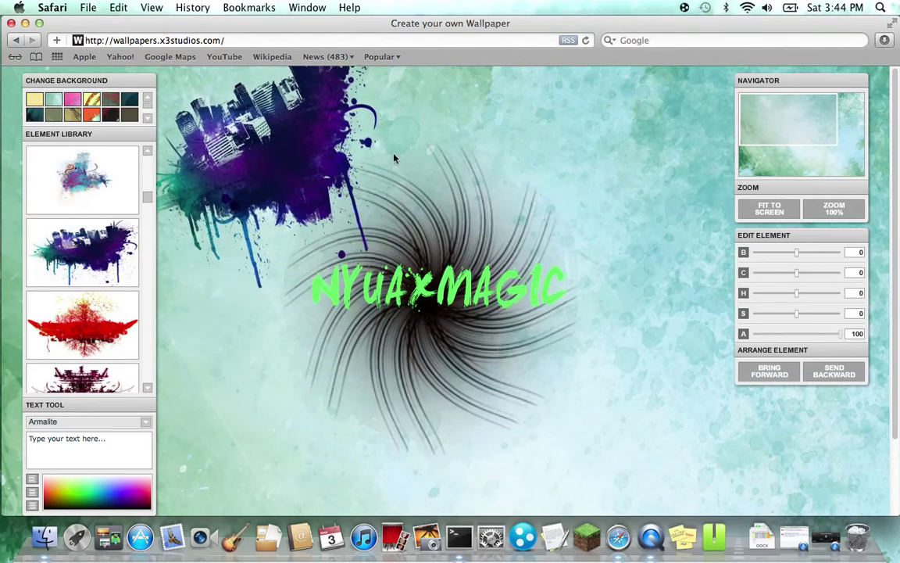
- Nudge the black swirl further down the canvas
click(445, 285)
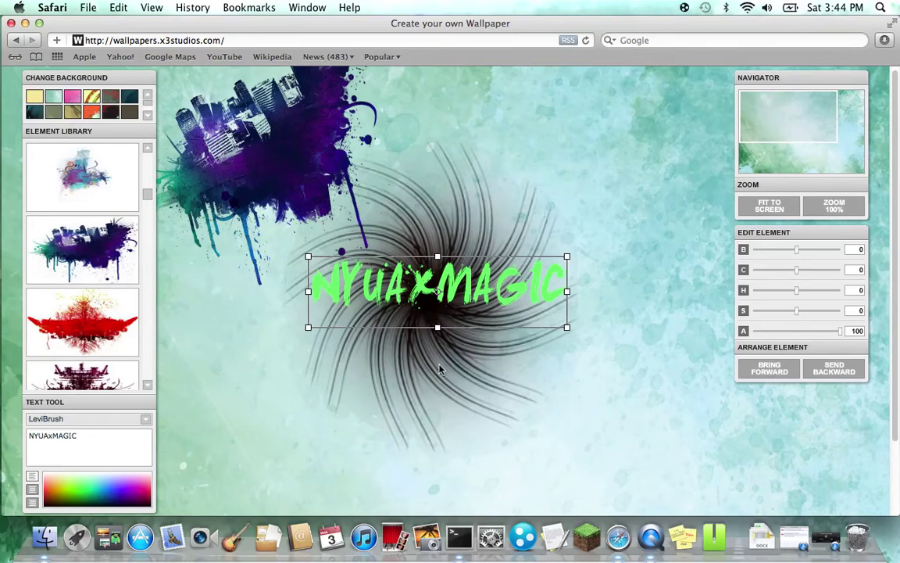
click(441, 391)
drag(440, 388, 442, 409)
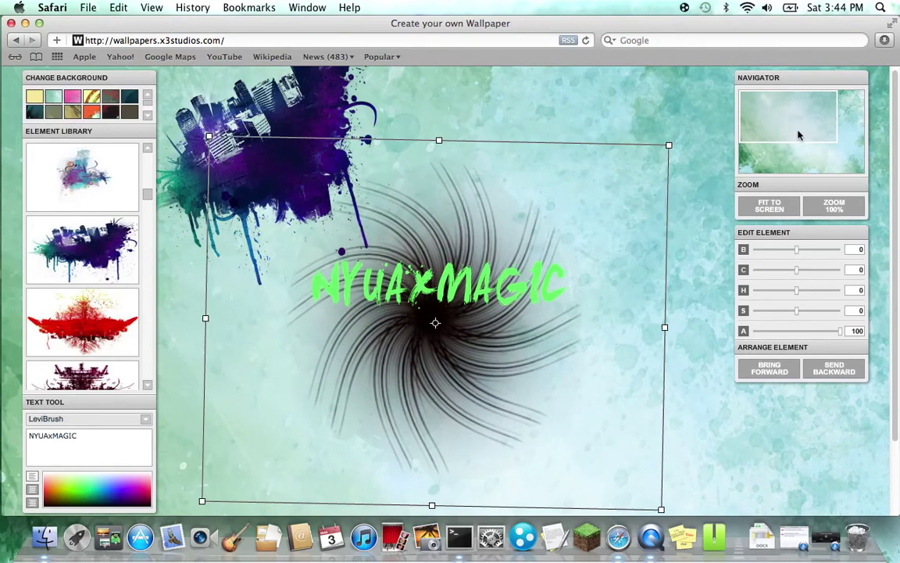
drag(798, 137, 812, 155)
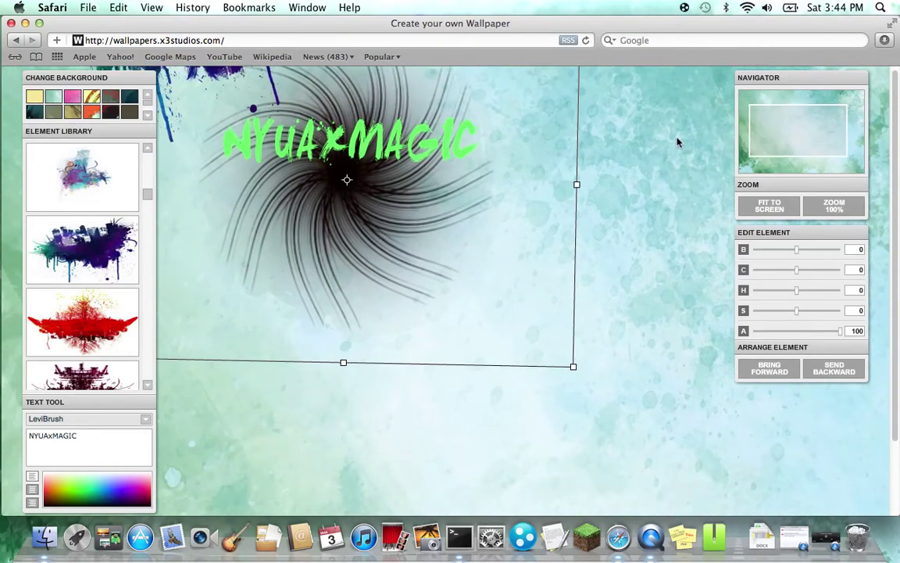
drag(769, 130, 773, 131)
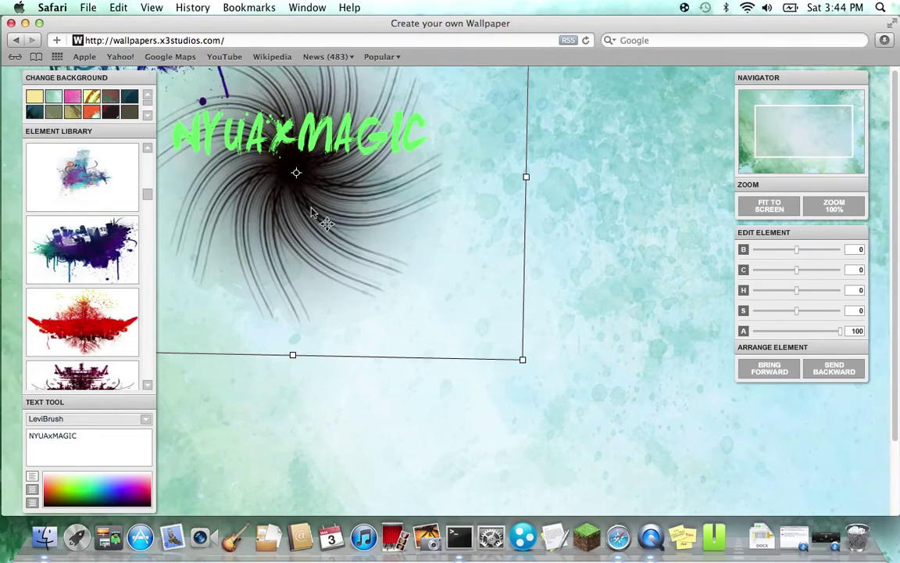
- Shift the swirl right and down, centre NYUAxMAGIC on it, and hang the splatter off the top-left edge
mouse_move(348, 227)
mouse_down()
mouse_move(448, 333)
mouse_move(437, 291)
mouse_up()
mouse_move(197, 138)
mouse_down()
mouse_move(336, 215)
mouse_move(371, 266)
mouse_up()
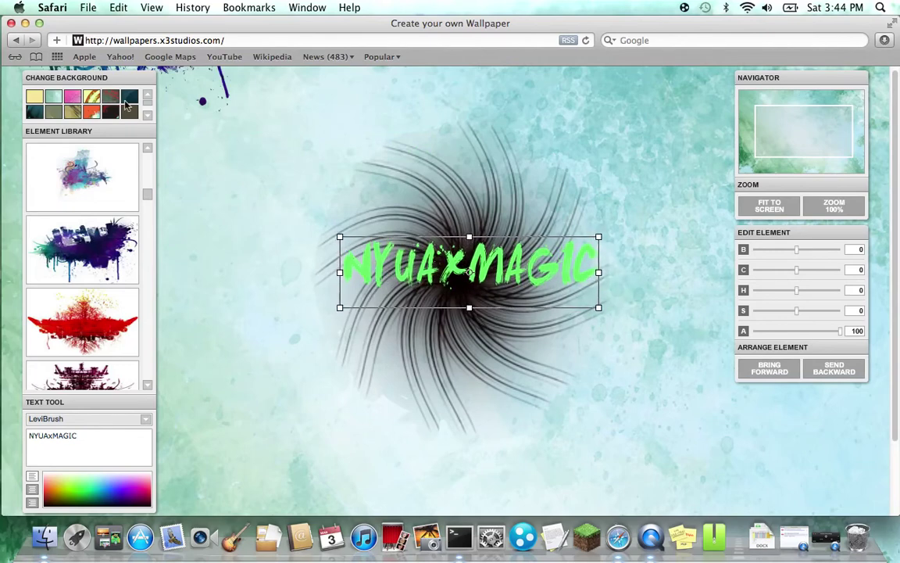
mouse_move(211, 94)
mouse_down()
mouse_move(385, 219)
mouse_move(391, 193)
mouse_move(426, 196)
mouse_move(436, 177)
mouse_up()
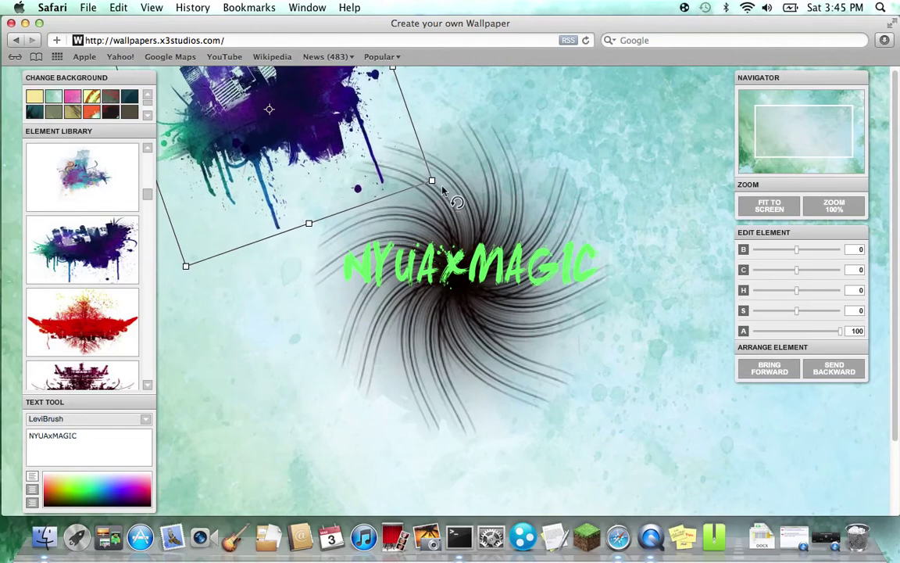
click(533, 109)
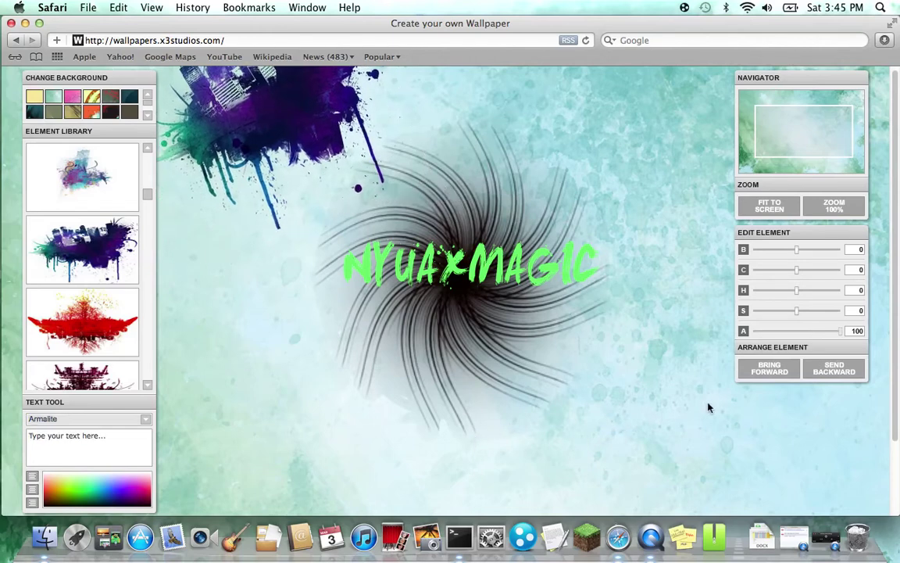
- Download the finished wallpaper at 1280x1024, reaching the save prompt for wallpaper.jpg on the Desktop
scroll(680, 383, down, 3)
scroll(649, 359, down, 2)
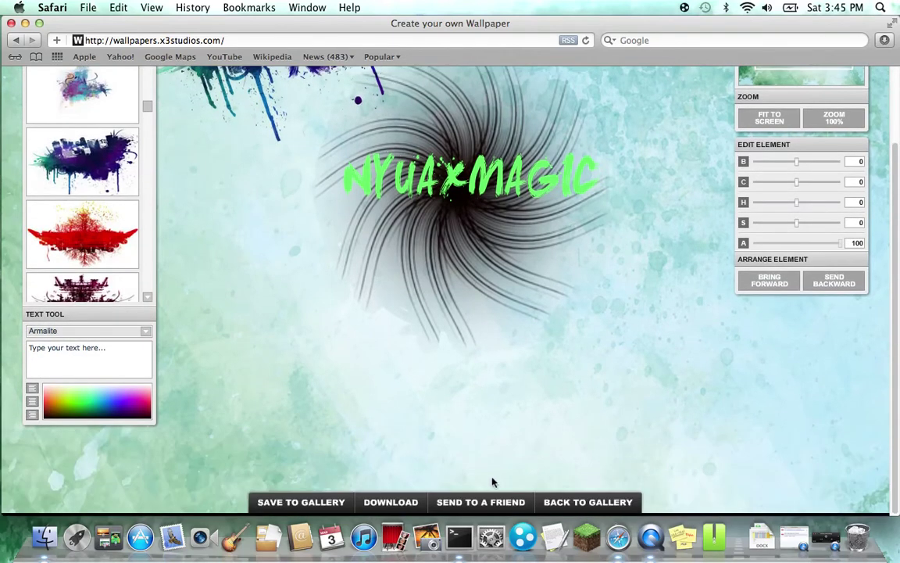
click(378, 504)
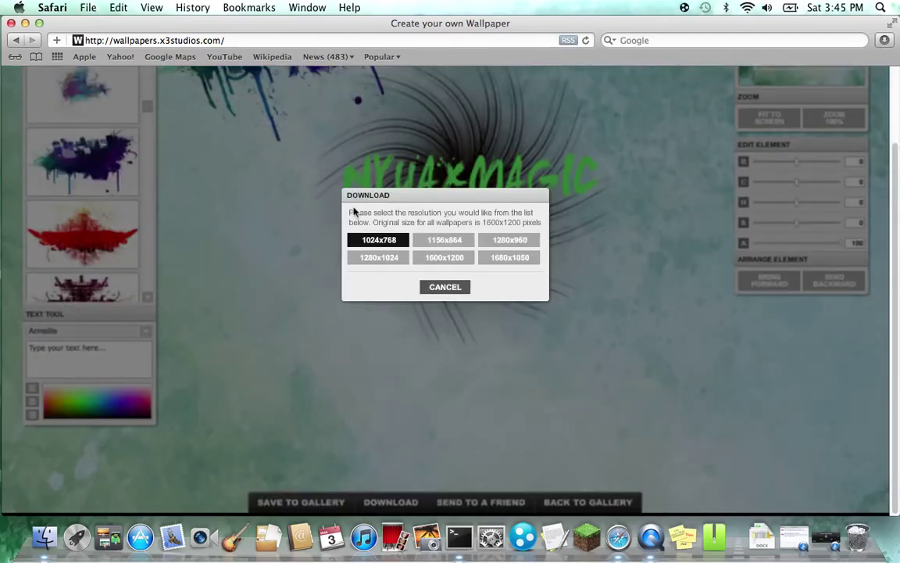
click(378, 259)
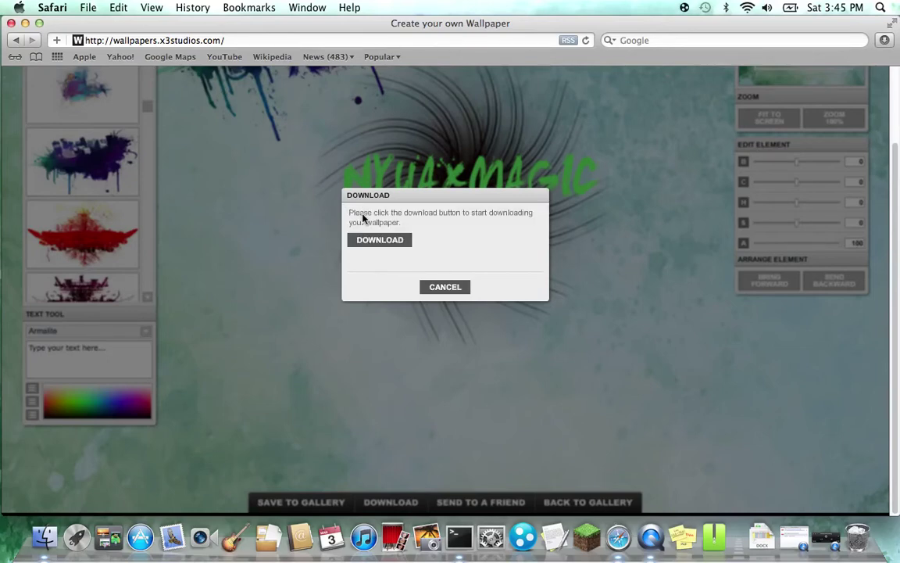
click(365, 242)
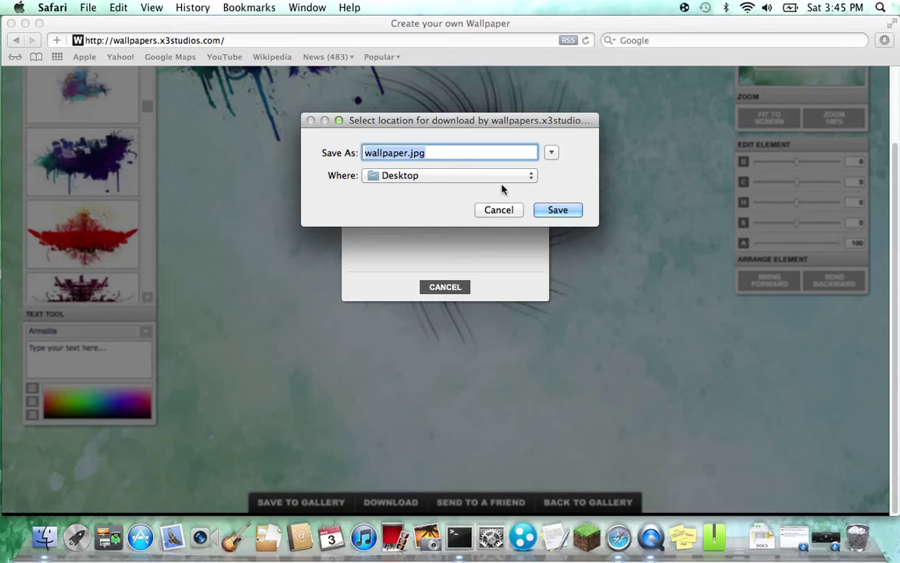
- Save wallpaper.jpg to the Desktop and minimize the Safari window
click(469, 176)
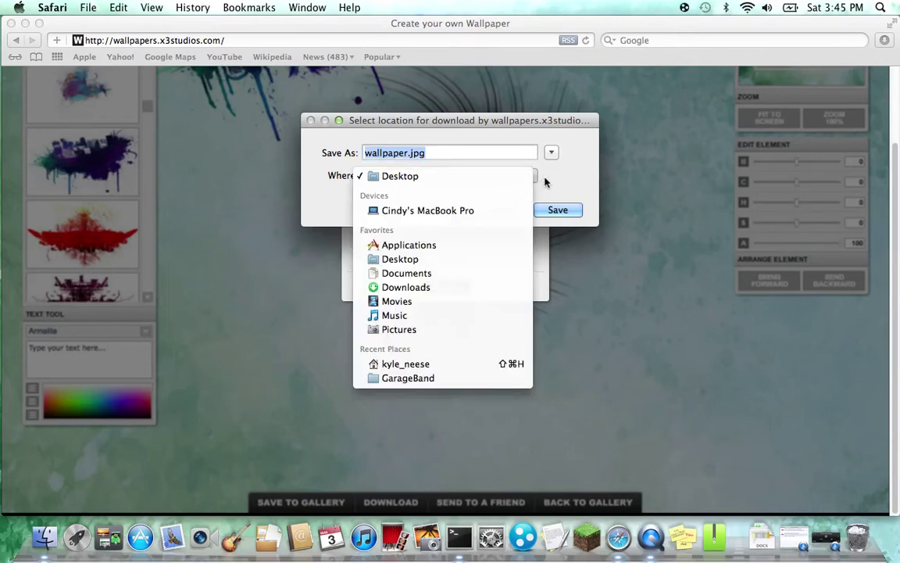
click(540, 178)
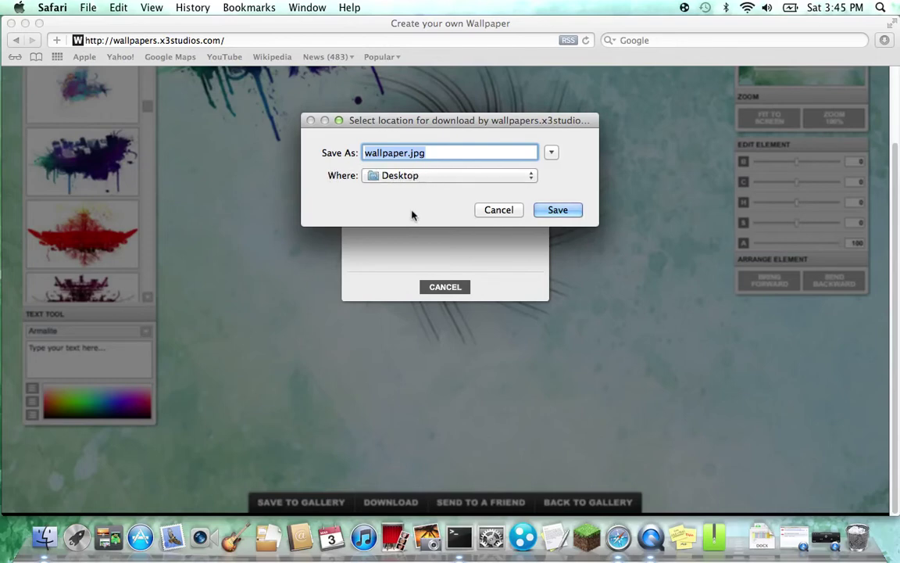
click(553, 212)
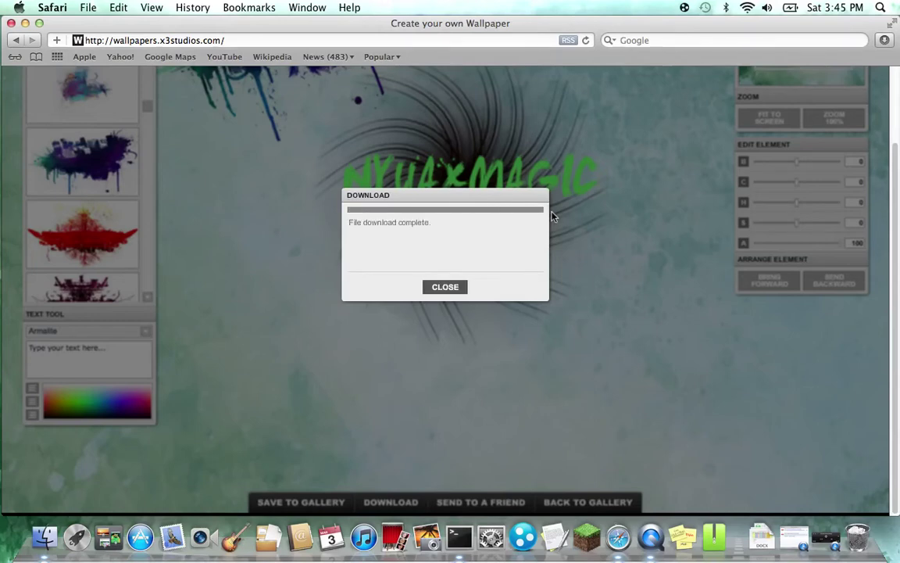
click(25, 23)
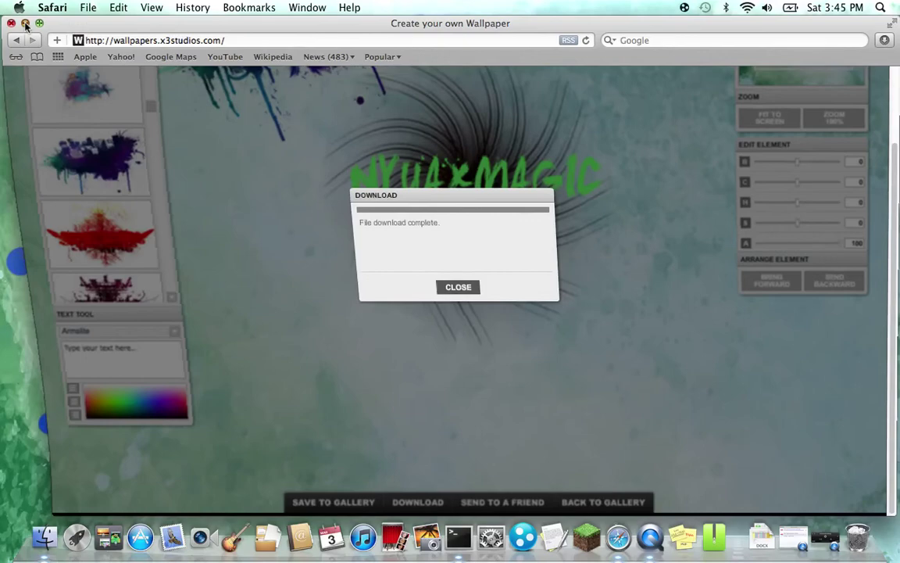
- Move wallpaper.jpg to the middle of the desktop
click(504, 315)
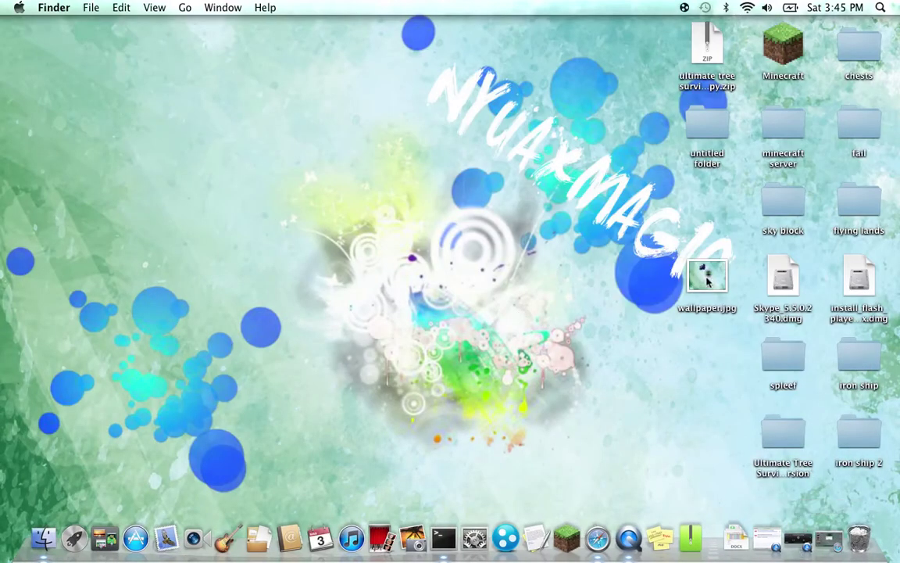
drag(708, 281, 530, 218)
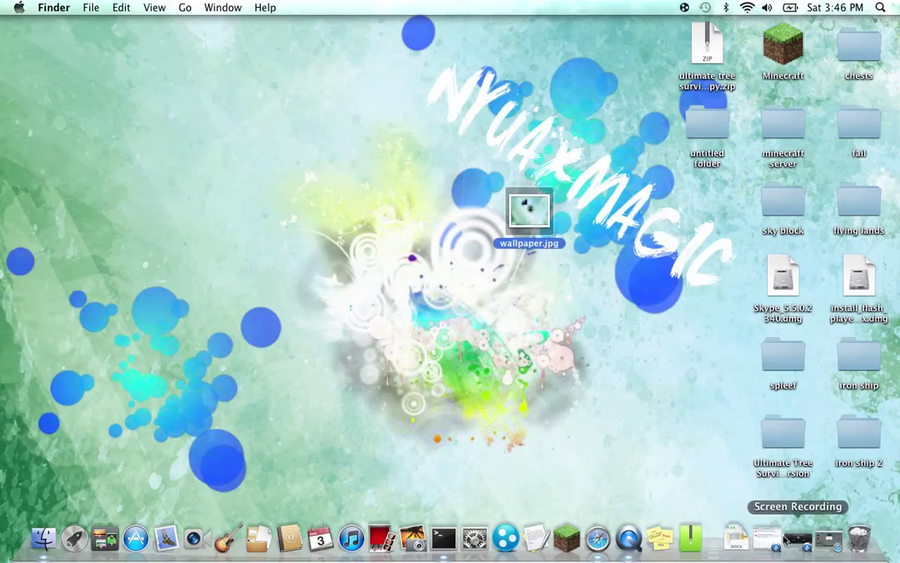
right_click(485, 260)
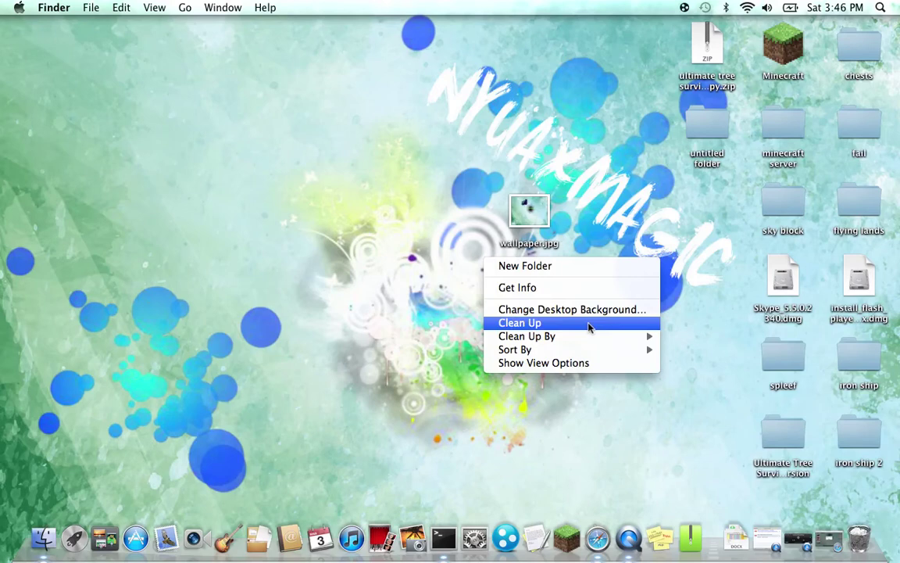
mouse_move(547, 350)
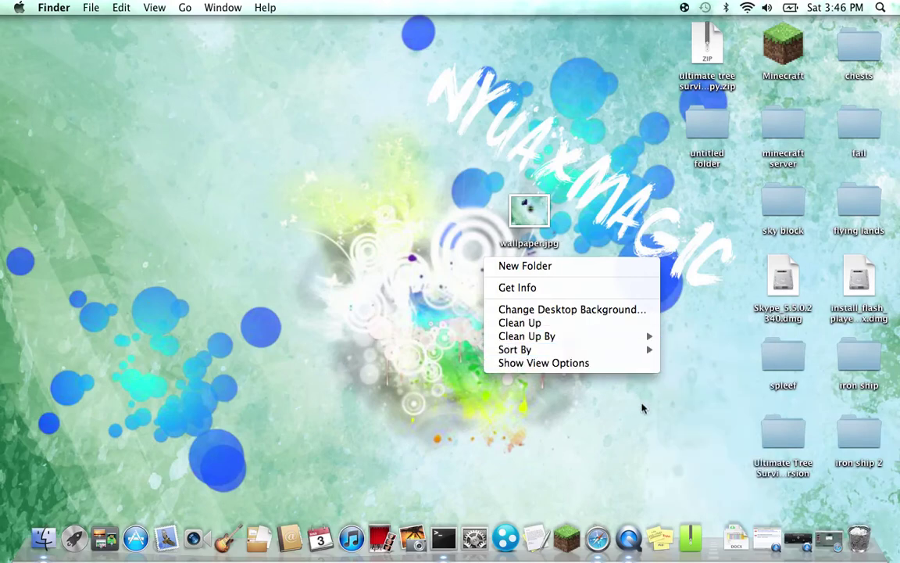
click(648, 411)
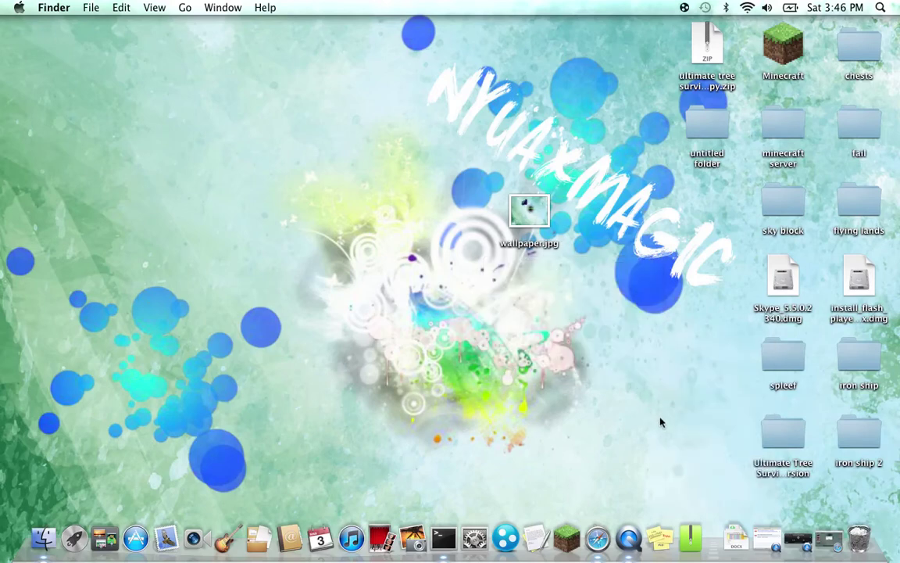
- Recover wallpaper 1.55.57 PM.jpg from the Trash onto the desktop and close the Trash window
click(858, 532)
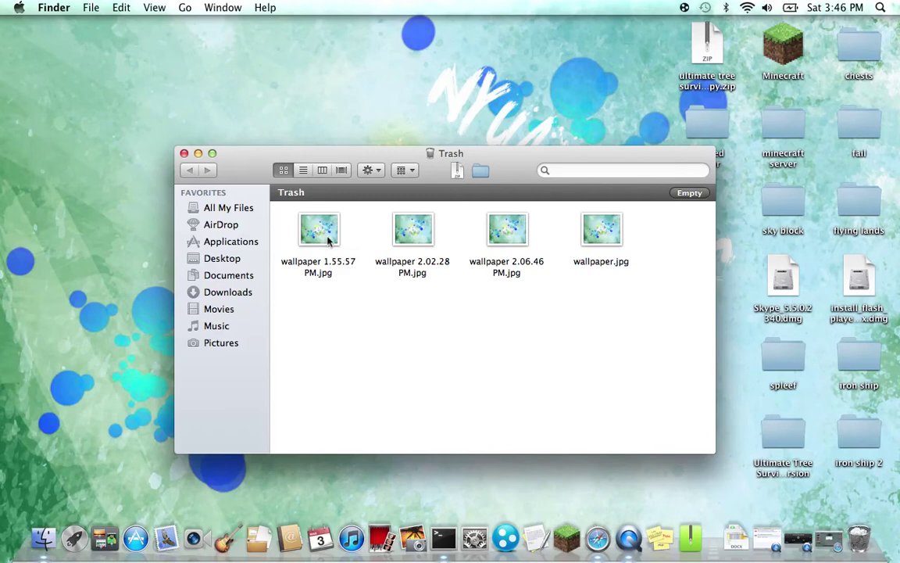
drag(328, 241, 551, 96)
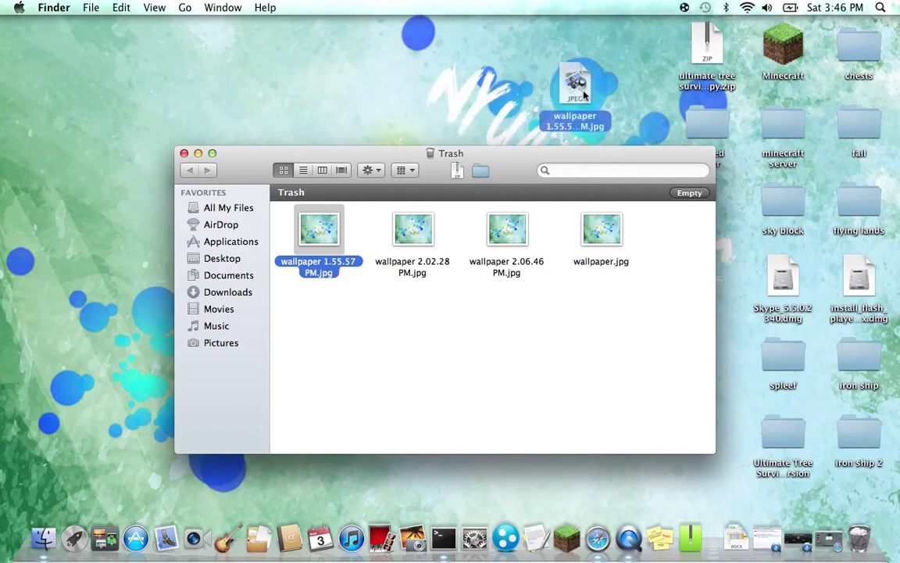
drag(551, 96, 584, 95)
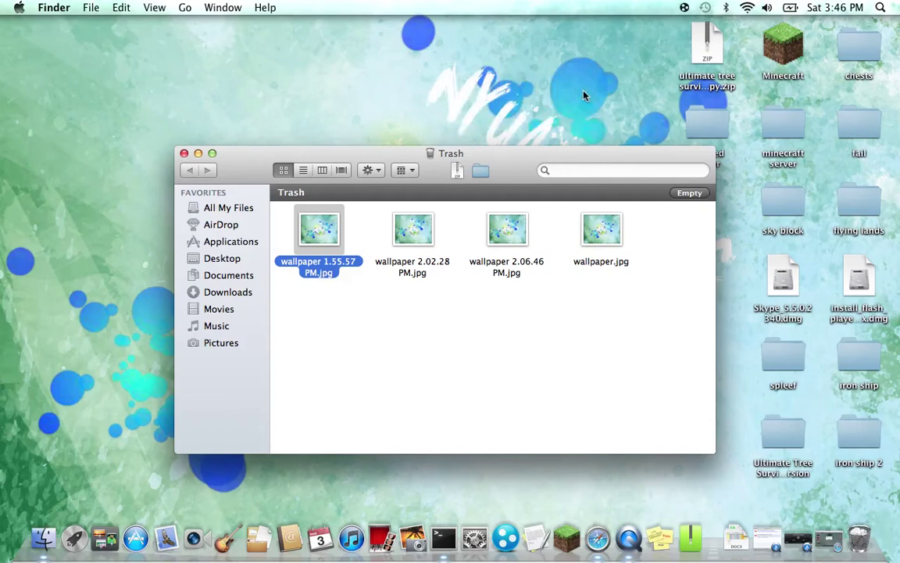
click(184, 153)
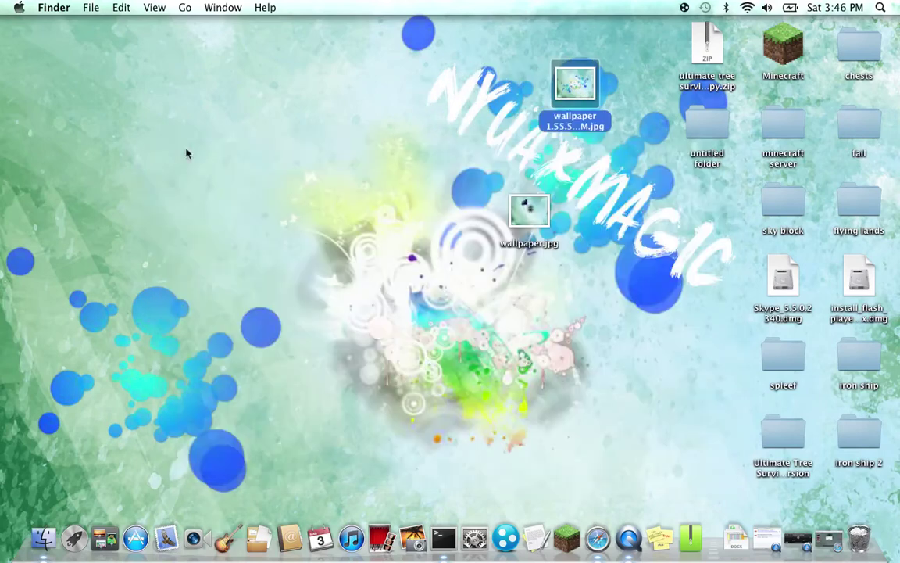
- Set wallpaper.jpg as the desktop picture
click(539, 208)
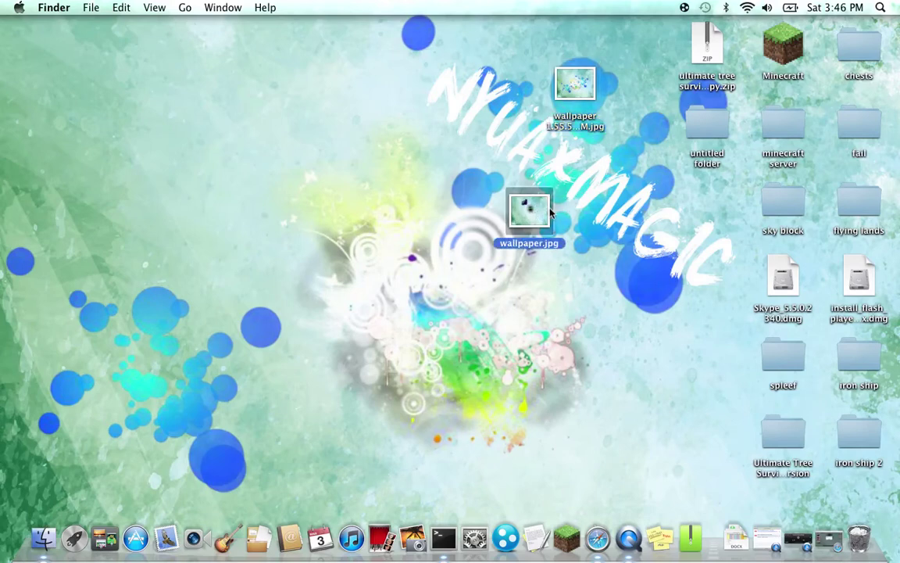
right_click(545, 213)
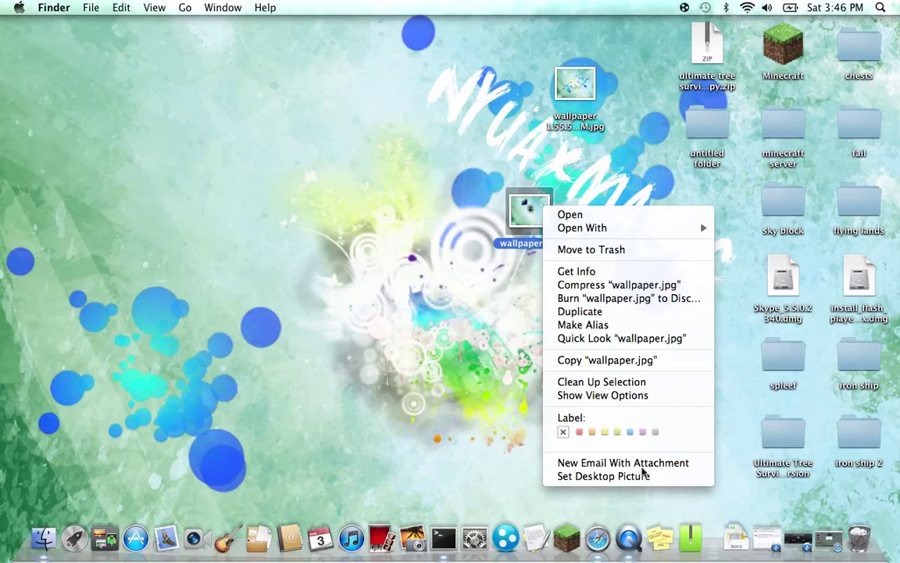
click(617, 477)
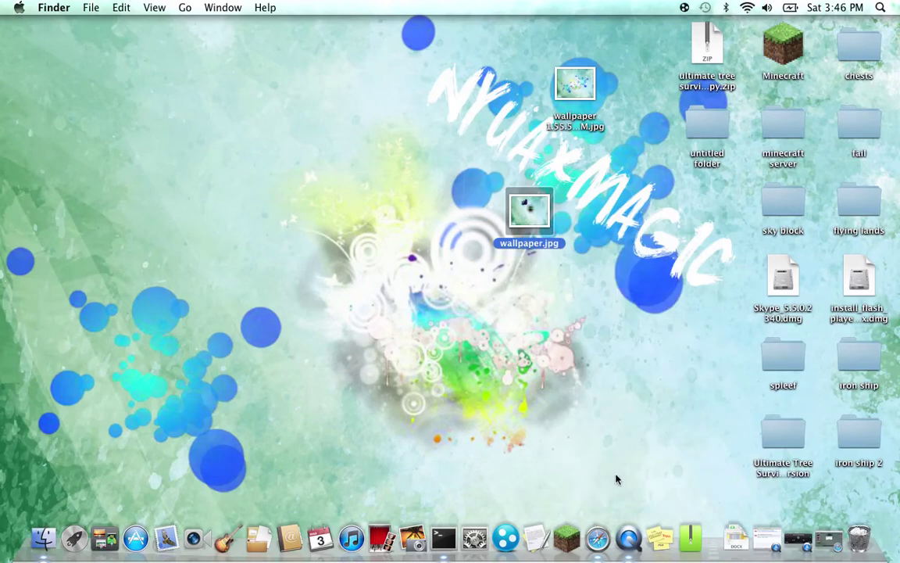
click(467, 411)
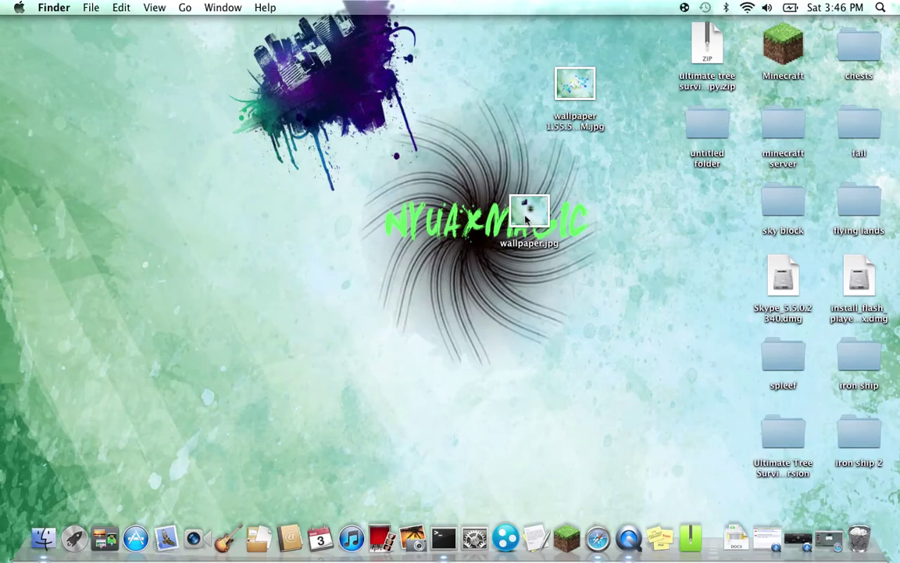
- Bring up the Change Desktop Background settings from the desktop's context menu
right_click(528, 221)
click(420, 192)
right_click(436, 249)
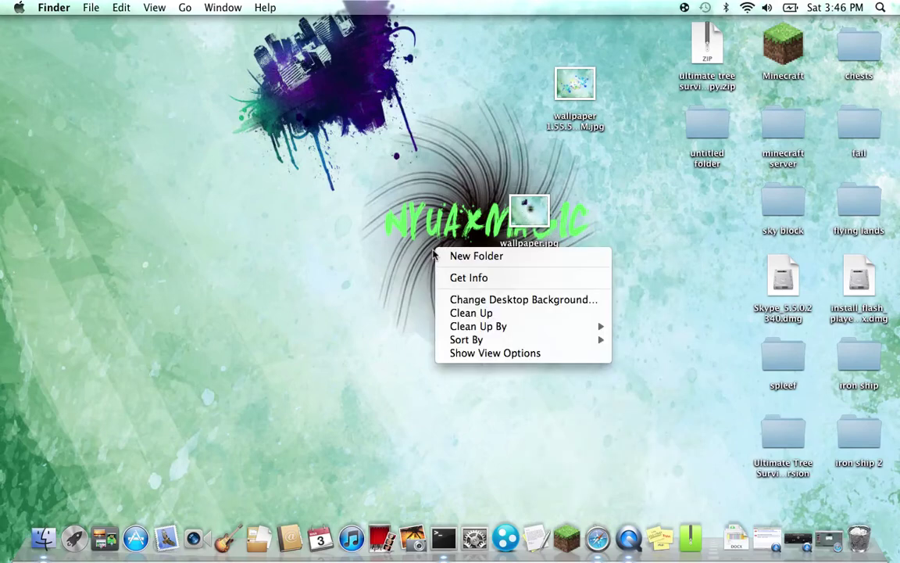
click(468, 299)
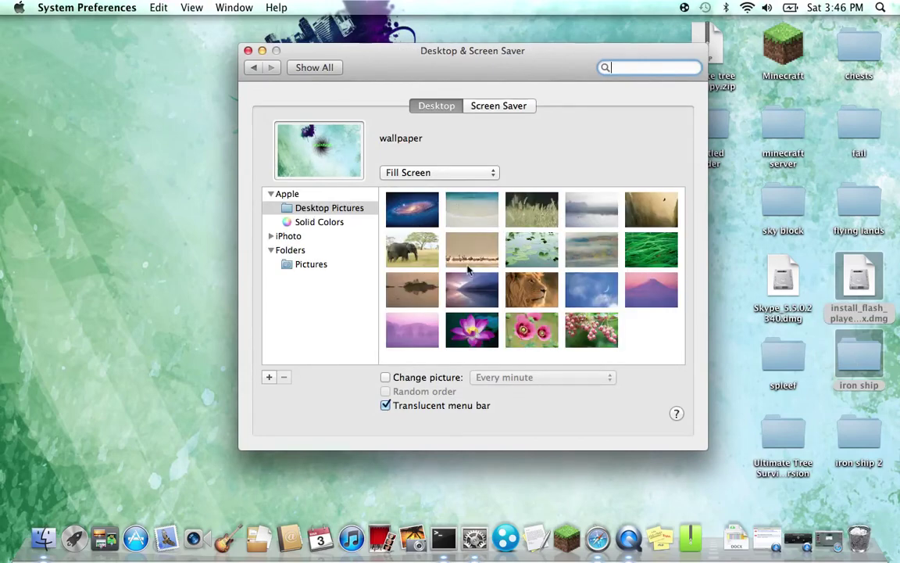
- Switch the desktop picture to Flamingos, then to wallpaper 1.55.57 PM.jpg
click(469, 270)
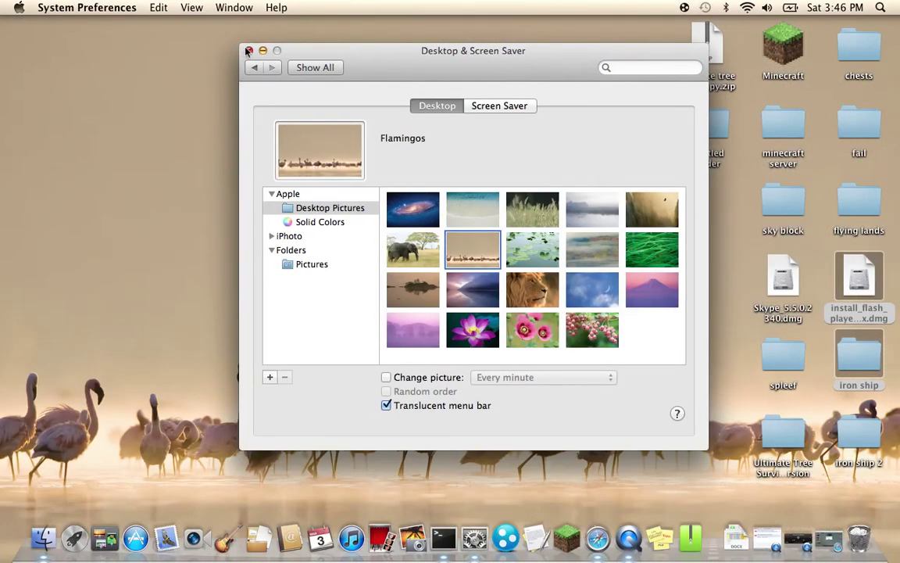
click(249, 51)
right_click(529, 216)
right_click(575, 84)
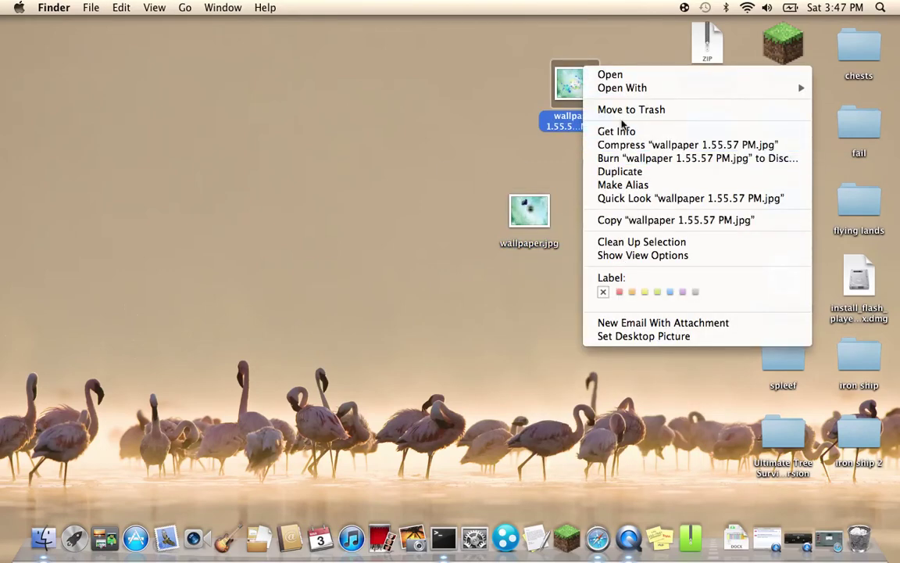
click(648, 337)
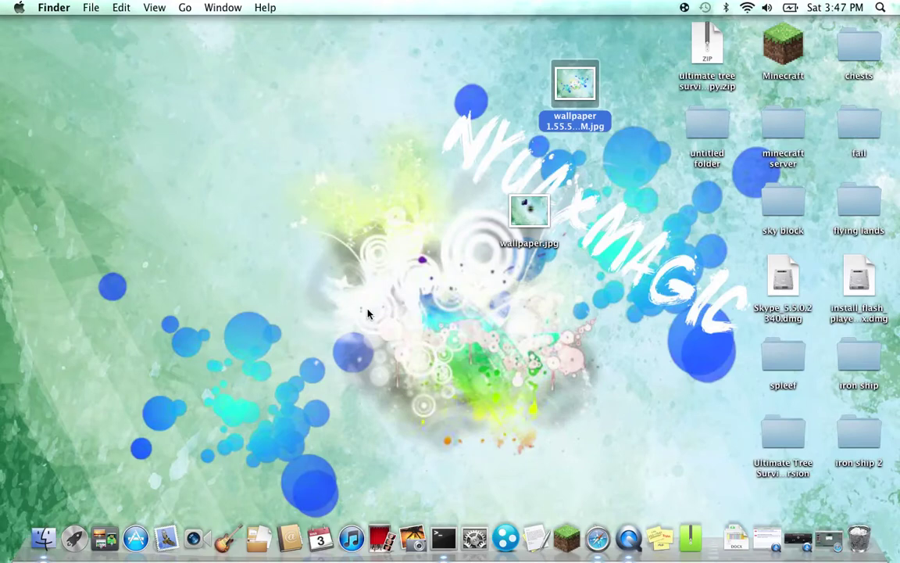
- Clean up the desktop icons sorted by name
click(369, 314)
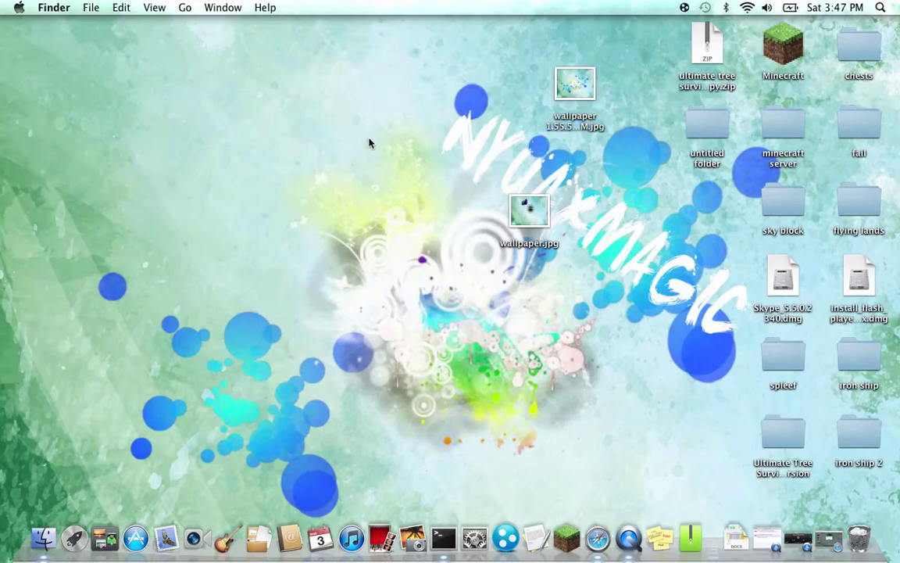
mouse_move(538, 209)
mouse_down()
mouse_move(627, 194)
mouse_move(695, 205)
mouse_up()
right_click(557, 266)
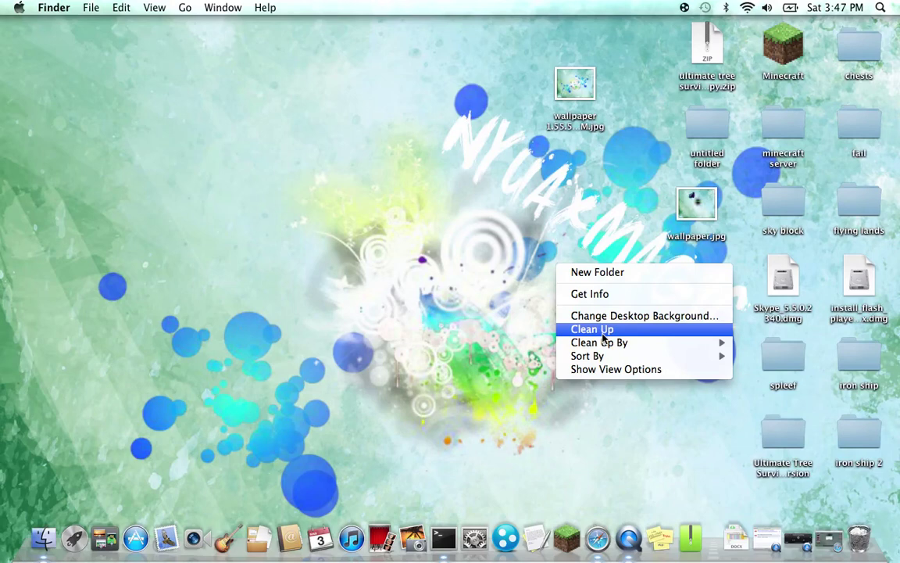
mouse_move(599, 343)
click(758, 343)
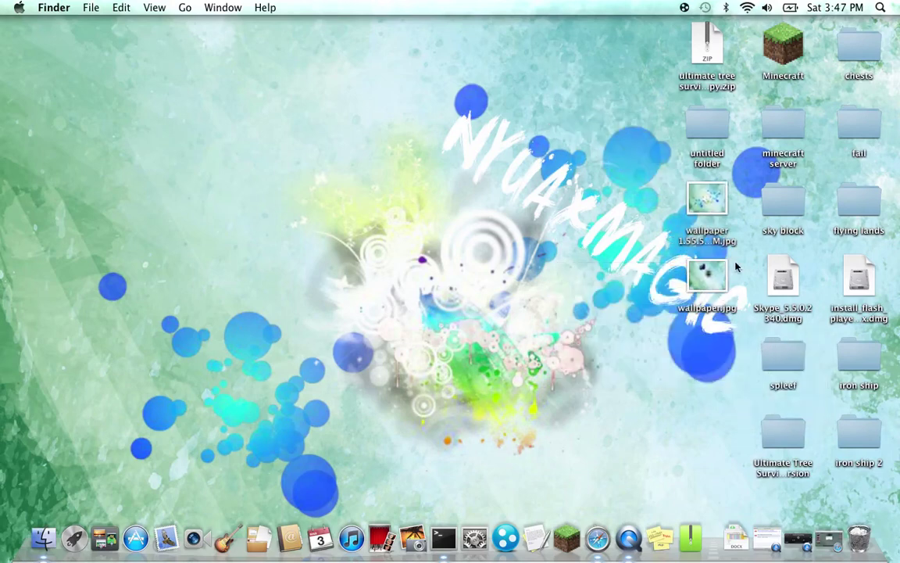
- Move wallpaper.jpg and wallpaper 1.55.57 PM.jpg to the Trash
drag(715, 284, 859, 538)
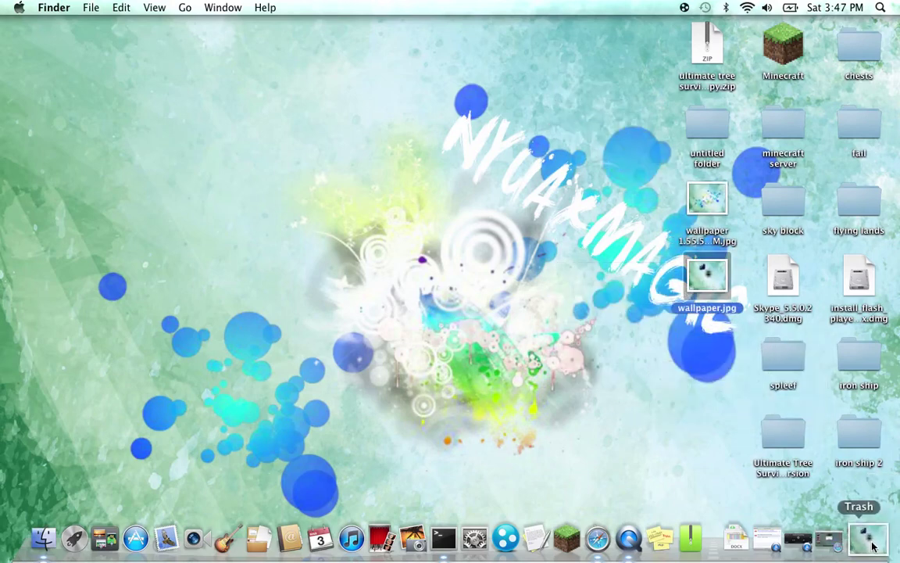
click(707, 199)
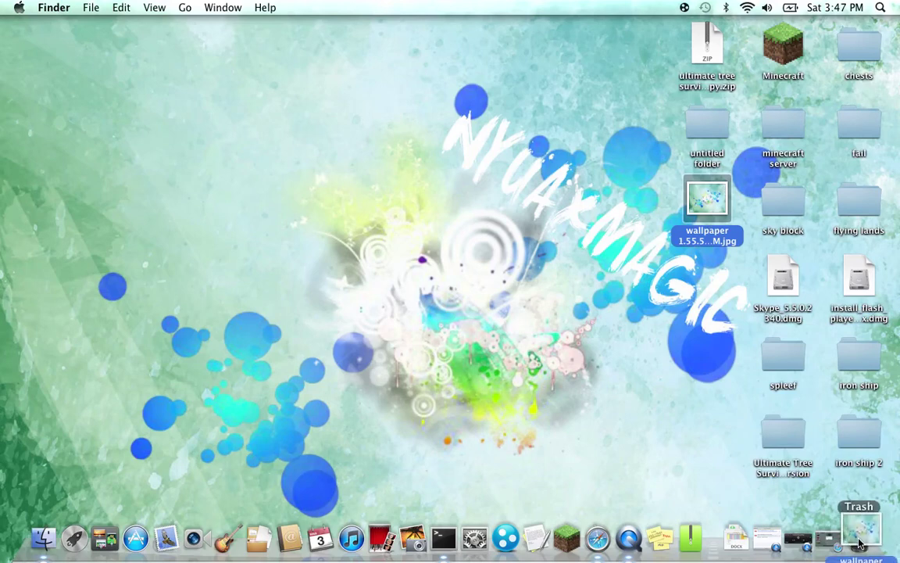
drag(708, 199, 859, 537)
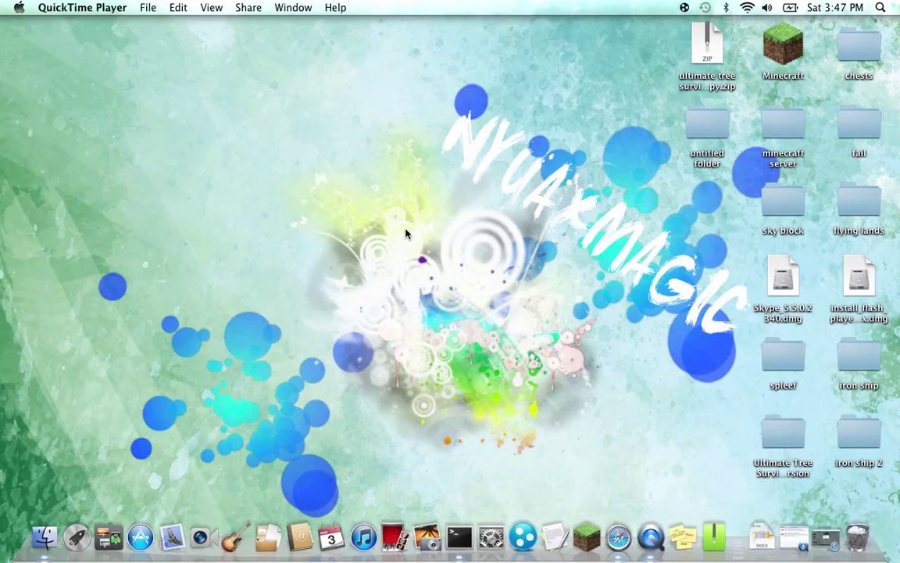